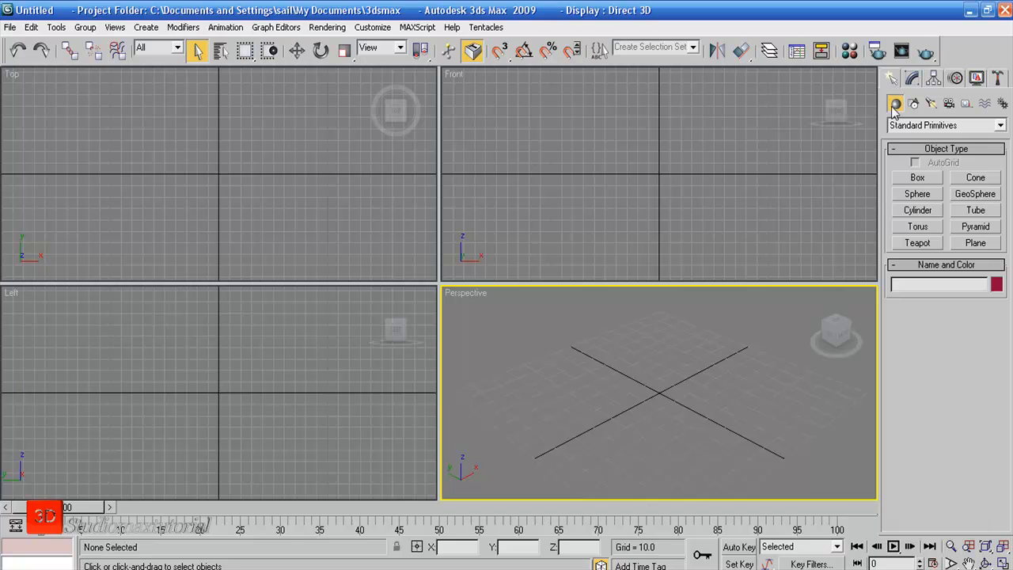
Create a Hedra extended primitive with a radius of about 26 near the origin in the maximized Perspective view
{"action": "left_click", "coordinate": [911, 126]}
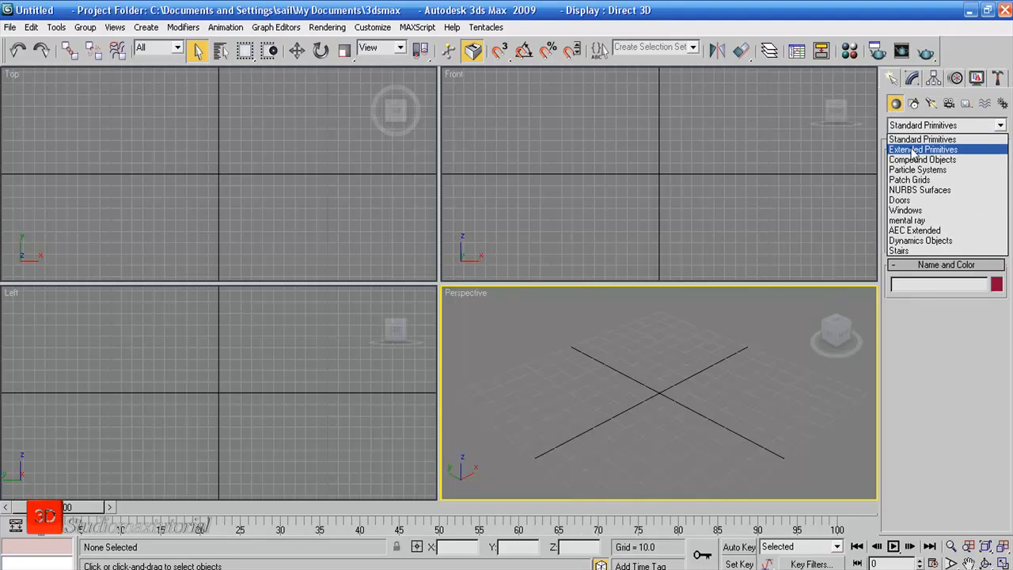
{"action": "left_click", "coordinate": [913, 151]}
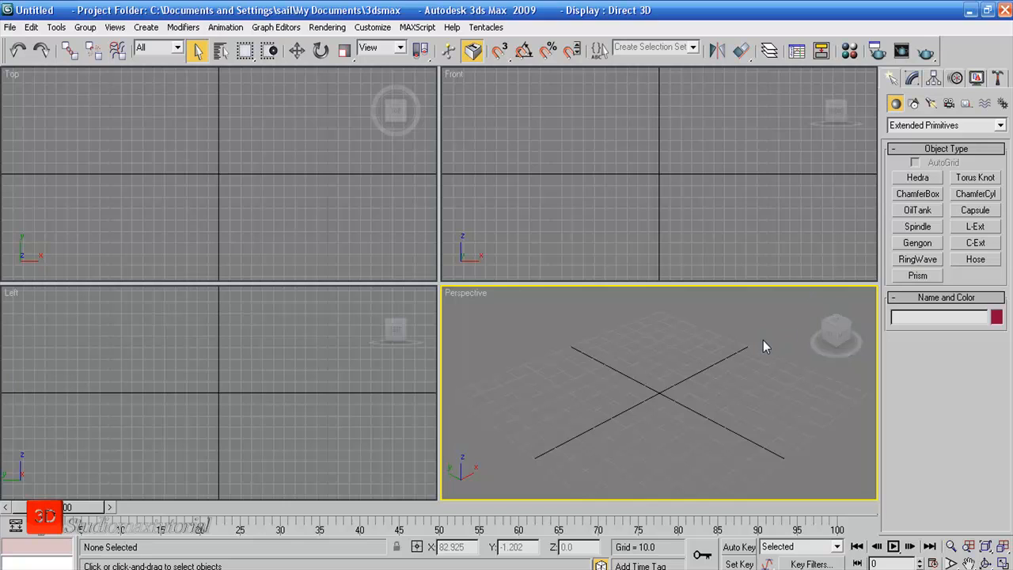
{"action": "left_click", "coordinate": [916, 178]}
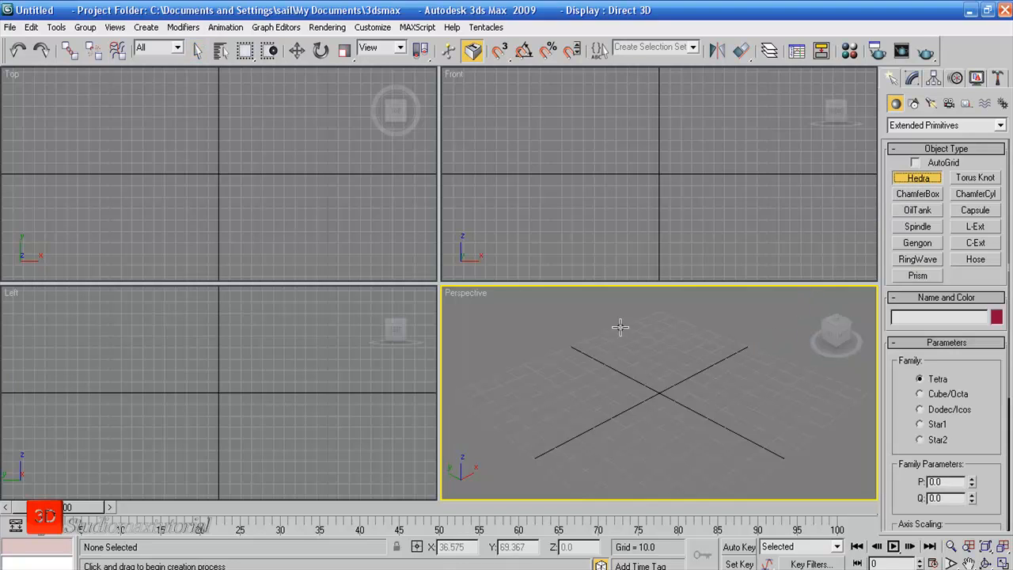
{"action": "key", "text": "alt+w"}
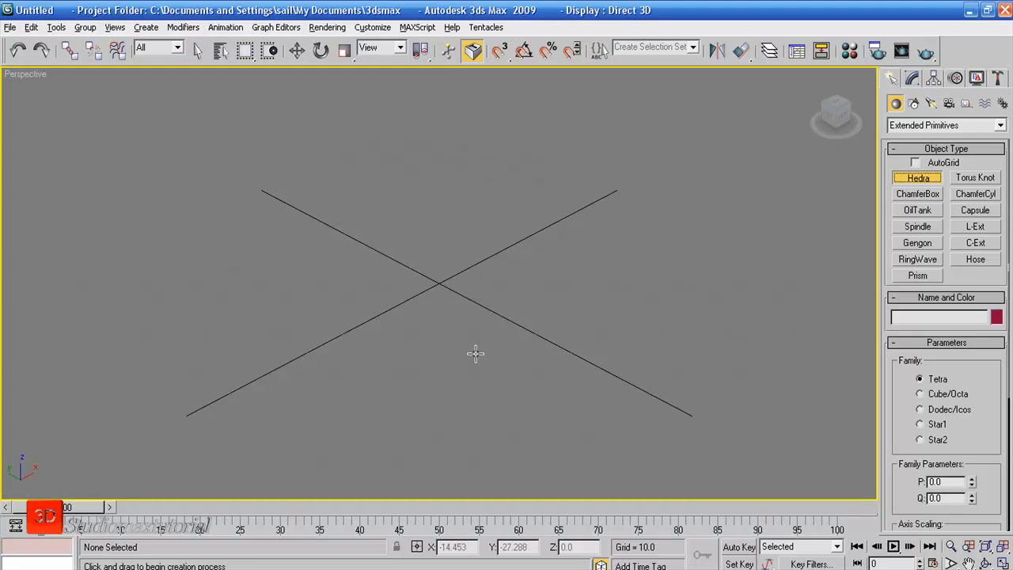
{"action": "left_click", "coordinate": [420, 287]}
{"action": "left_click_drag", "start_coordinate": [420, 288], "coordinate": [459, 335]}
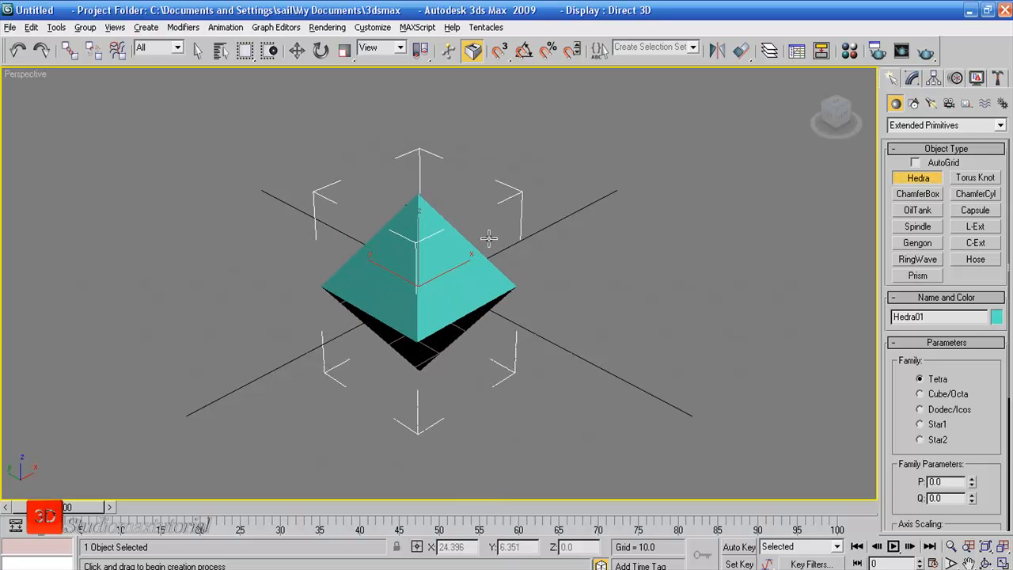
{"action": "right_click", "coordinate": [526, 243]}
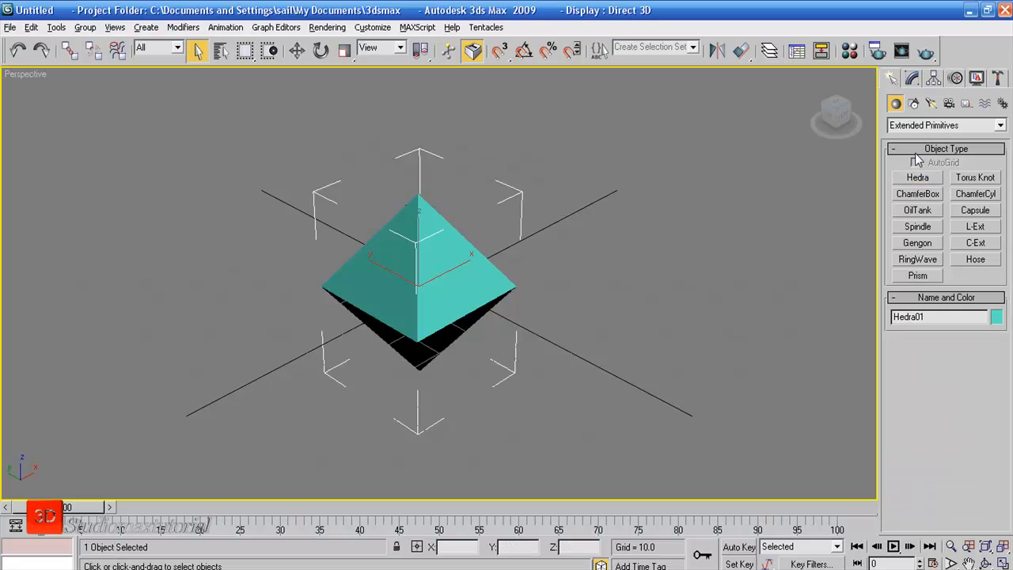
Cycle the hedra's family through Cube/Octa, Dodec/Icos, Star1 and Star2
{"action": "left_click", "coordinate": [913, 80]}
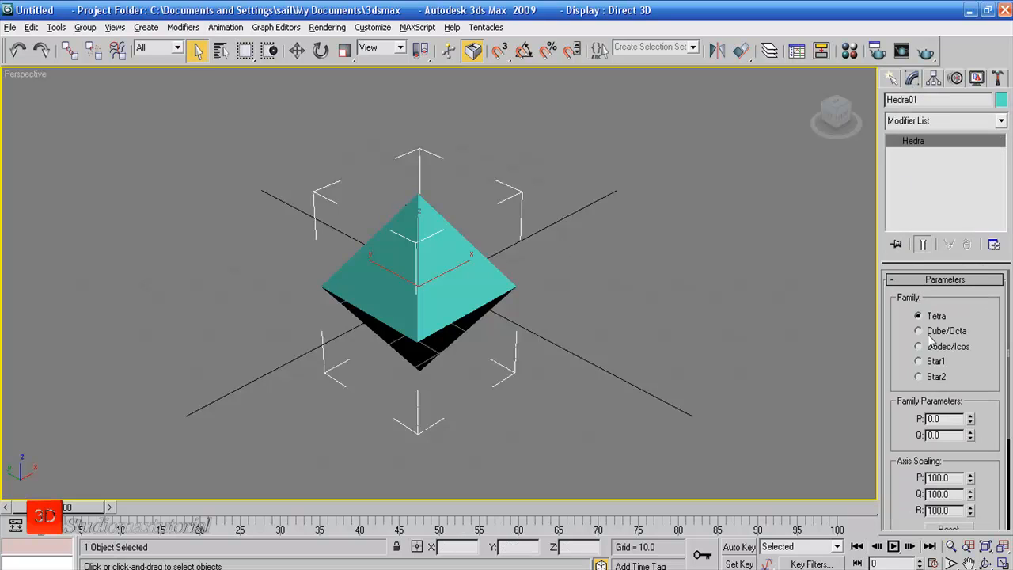
{"action": "left_click_drag", "start_coordinate": [900, 387], "coordinate": [900, 287]}
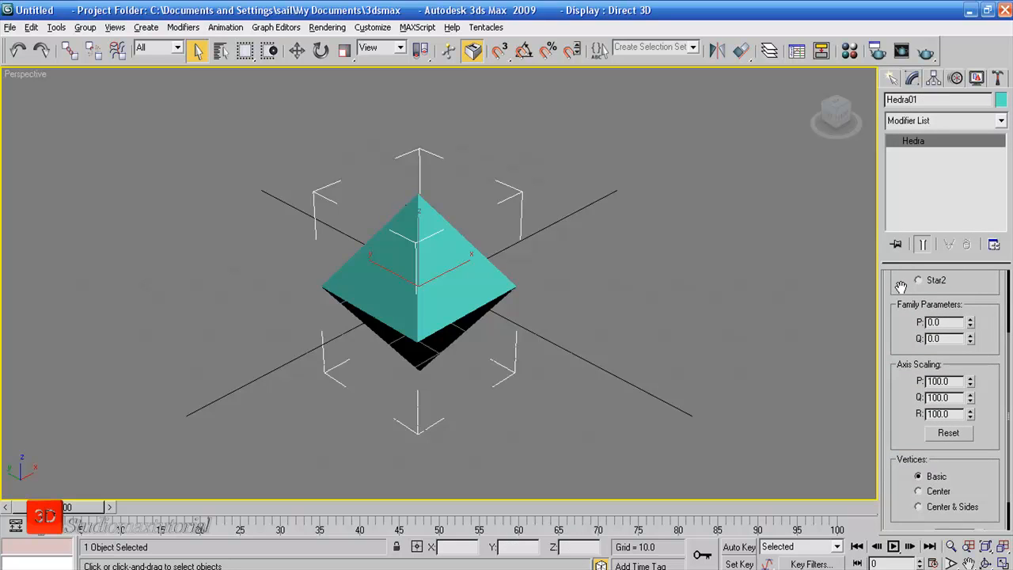
{"action": "left_click_drag", "start_coordinate": [899, 357], "coordinate": [896, 396]}
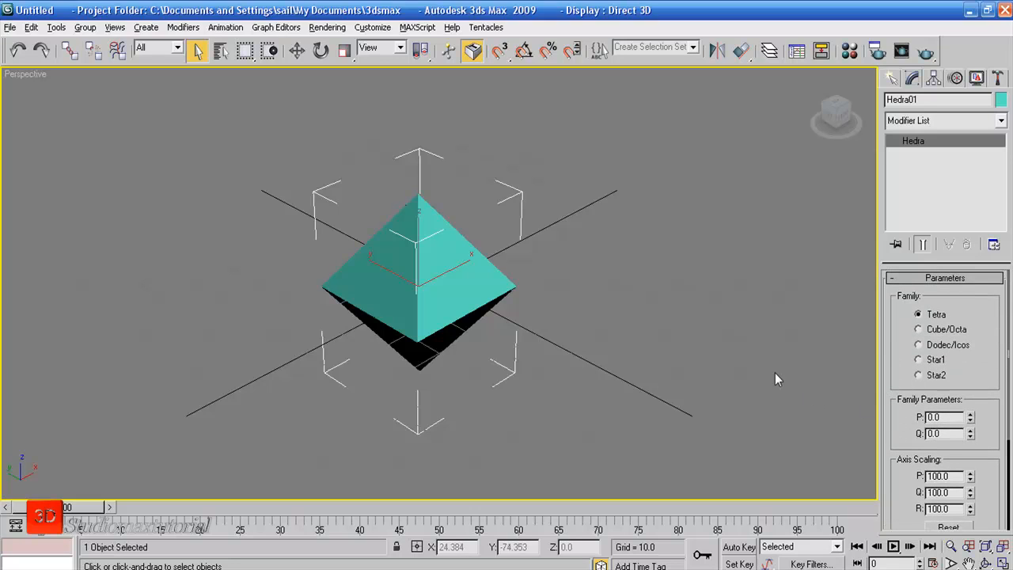
{"action": "left_click", "coordinate": [918, 330]}
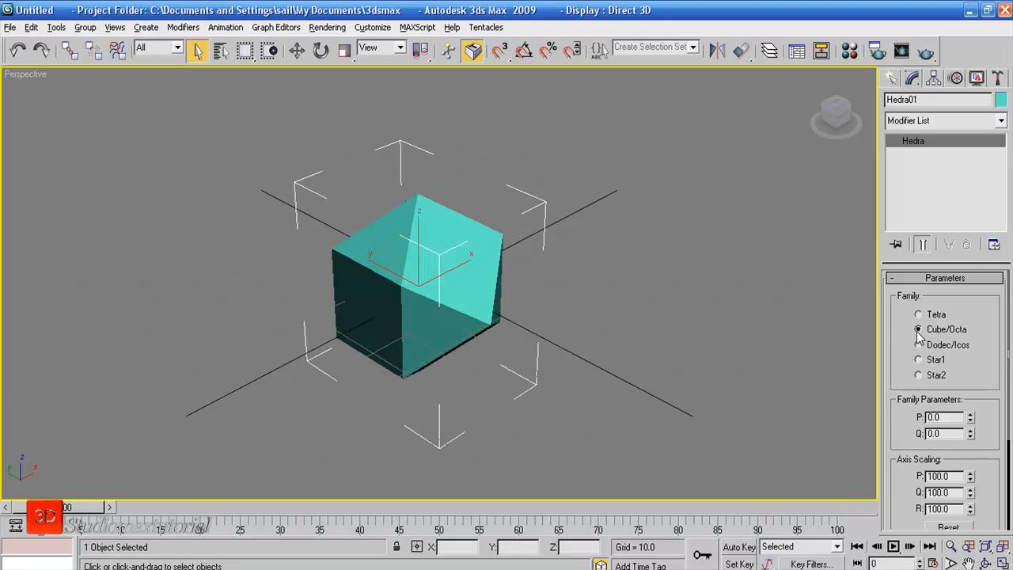
{"action": "left_click", "coordinate": [919, 345]}
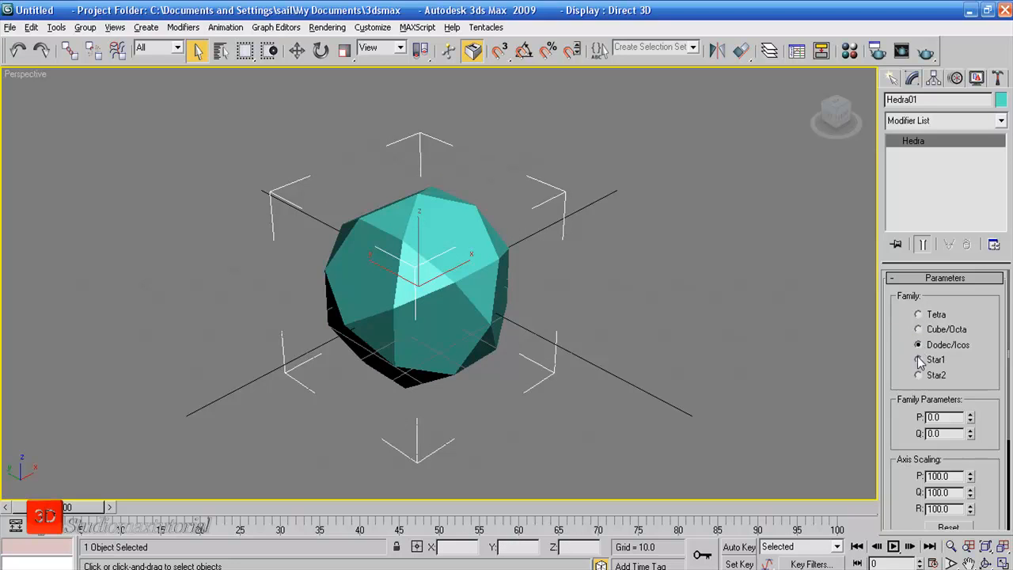
{"action": "left_click", "coordinate": [918, 360]}
{"action": "left_click", "coordinate": [919, 376]}
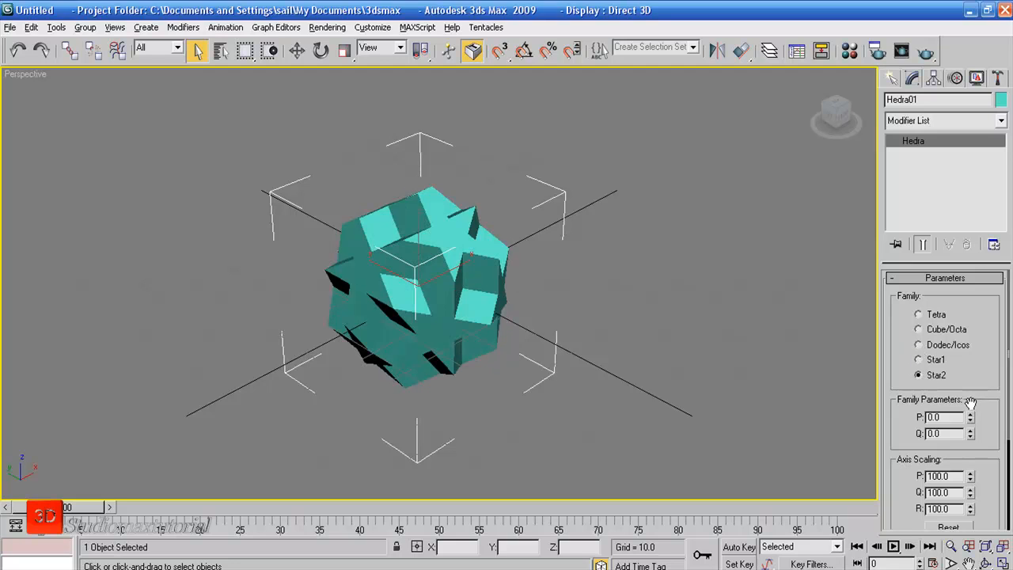
Set the hedra's family parameter P to 0.06 and its family to Dodec/Icos, and delete the hedra
{"action": "mouse_move", "coordinate": [972, 421]}
{"action": "left_mouse_down"}
{"action": "mouse_move", "coordinate": [978, 280]}
{"action": "mouse_move", "coordinate": [971, 480]}
{"action": "mouse_move", "coordinate": [970, 315]}
{"action": "mouse_move", "coordinate": [958, 409]}
{"action": "left_mouse_up"}
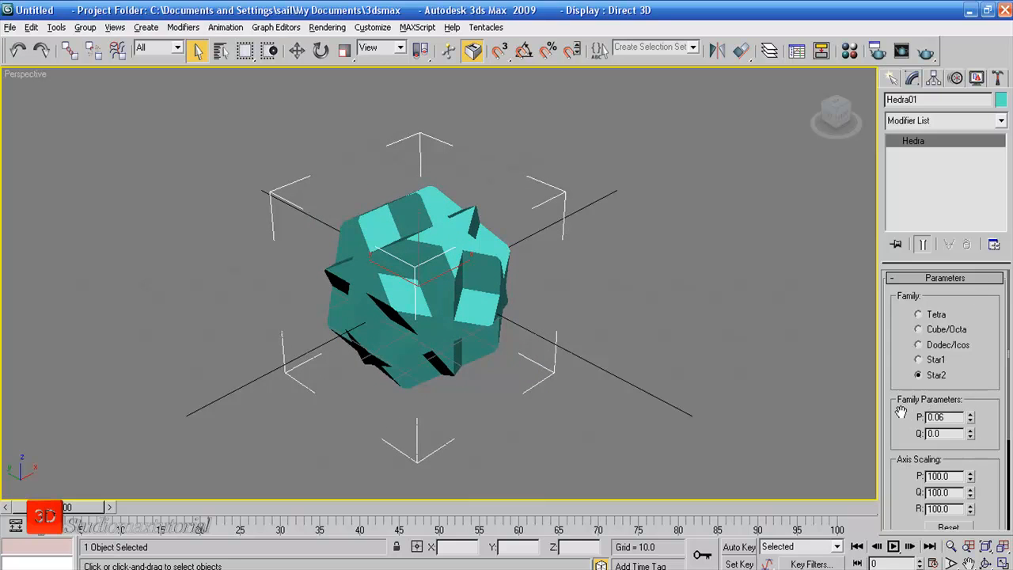
{"action": "left_click", "coordinate": [918, 346]}
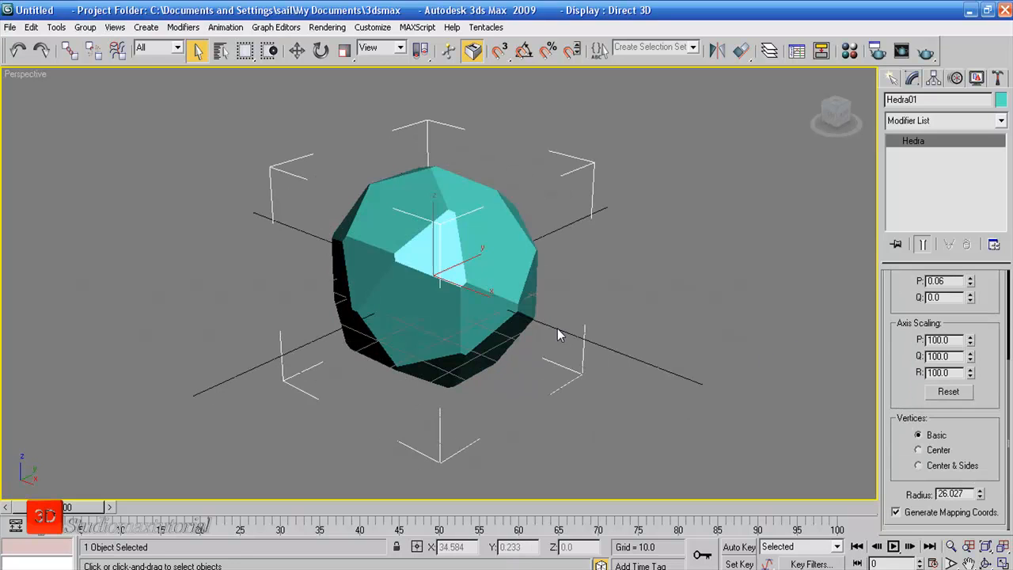
{"action": "key", "text": "Delete"}
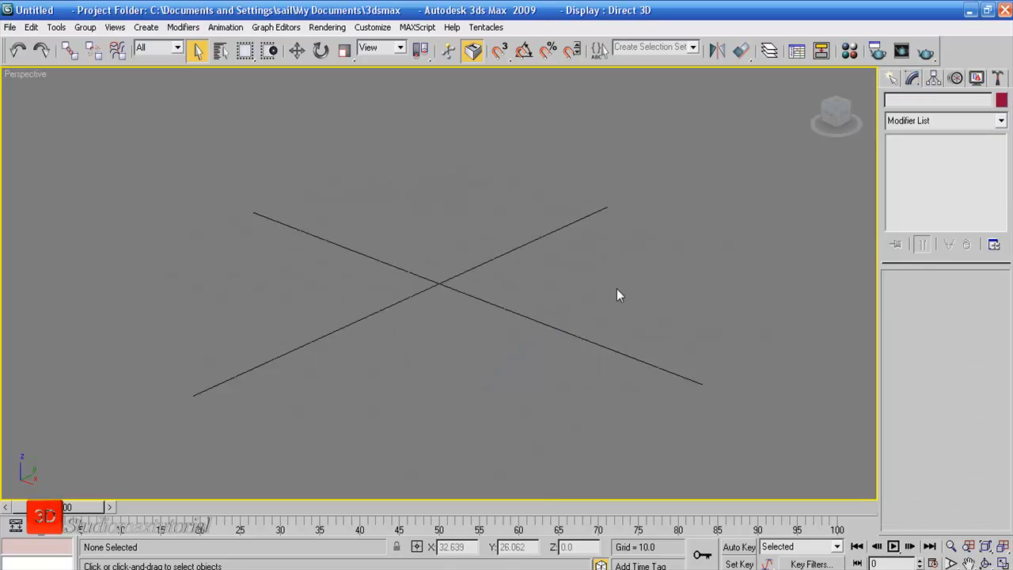
Create a ChamferBox with a base about 60 long and 38 wide near the origin
{"action": "left_click", "coordinate": [891, 81]}
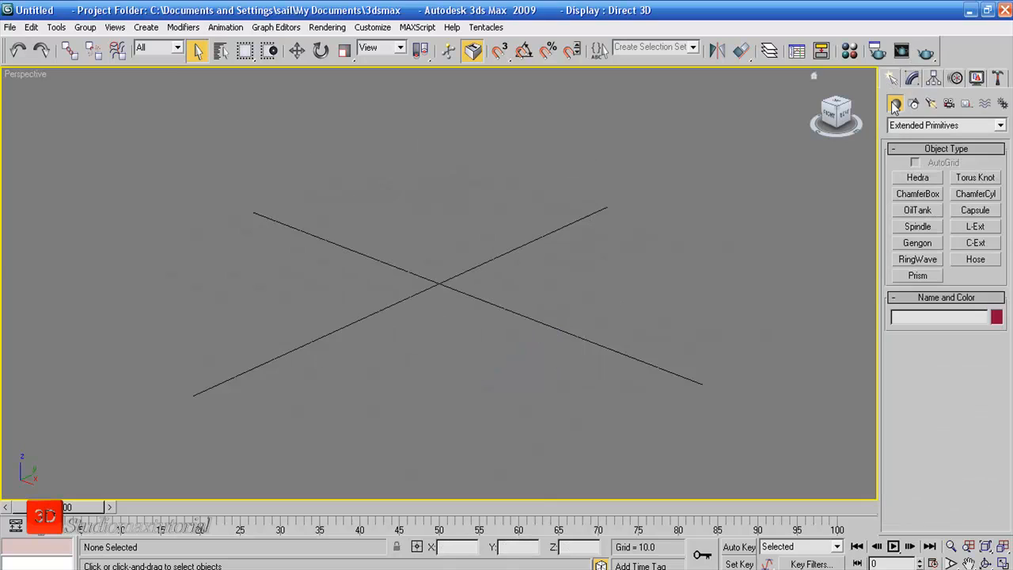
{"action": "left_click", "coordinate": [917, 194]}
{"action": "left_click_drag", "start_coordinate": [390, 292], "coordinate": [669, 255]}
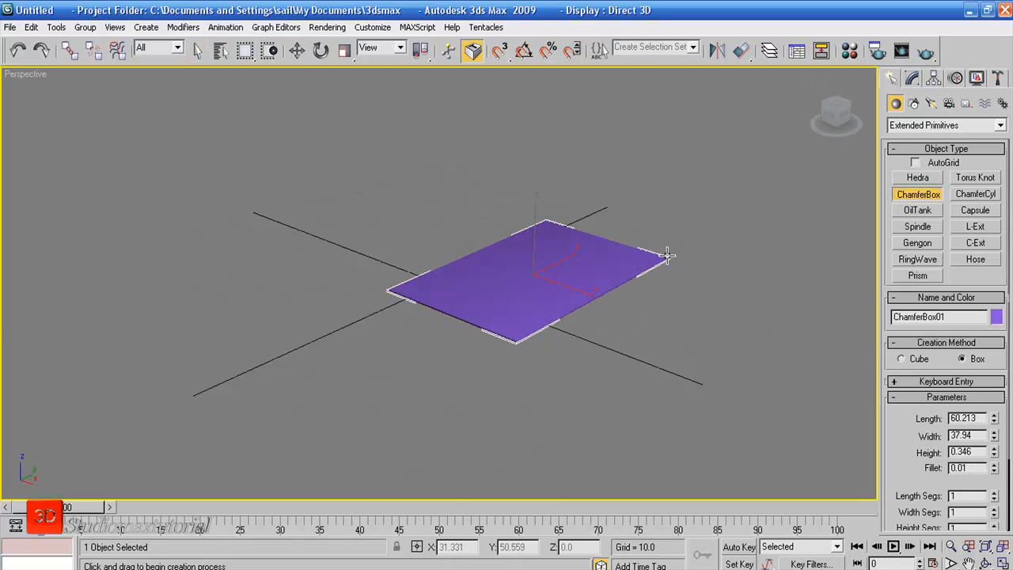
{"action": "left_click", "coordinate": [670, 183]}
{"action": "left_click", "coordinate": [651, 199]}
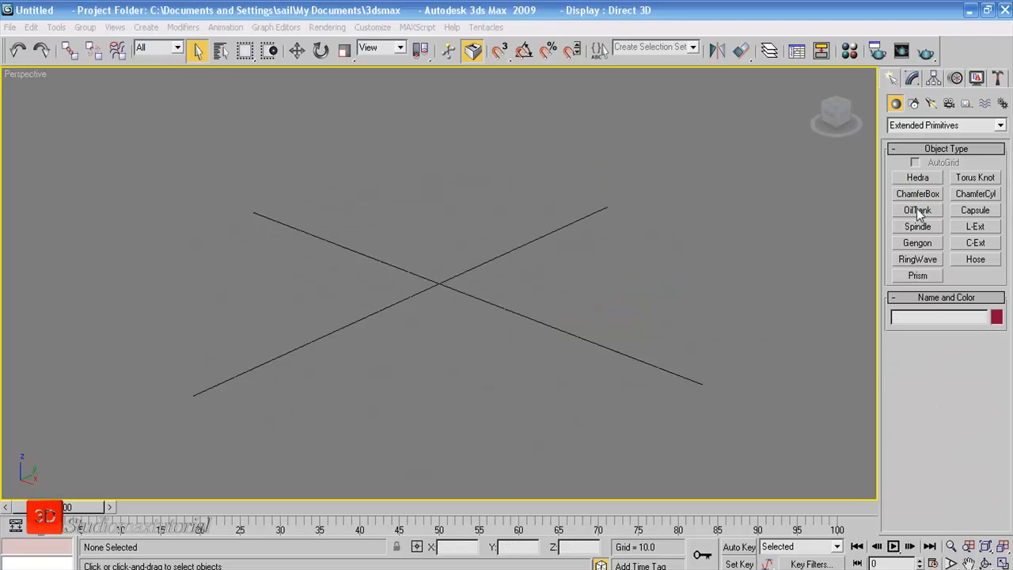
Create an OilTank with a radius of about 12.7, height about 43.3 and cap height about 10.3 near the origin
{"action": "left_click", "coordinate": [918, 210]}
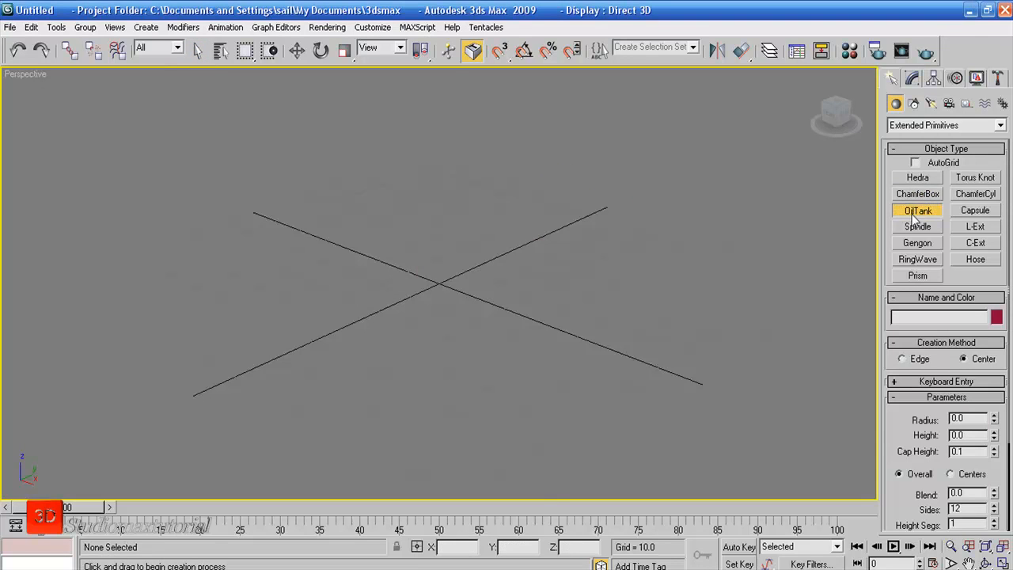
{"action": "left_click_drag", "start_coordinate": [427, 349], "coordinate": [463, 352]}
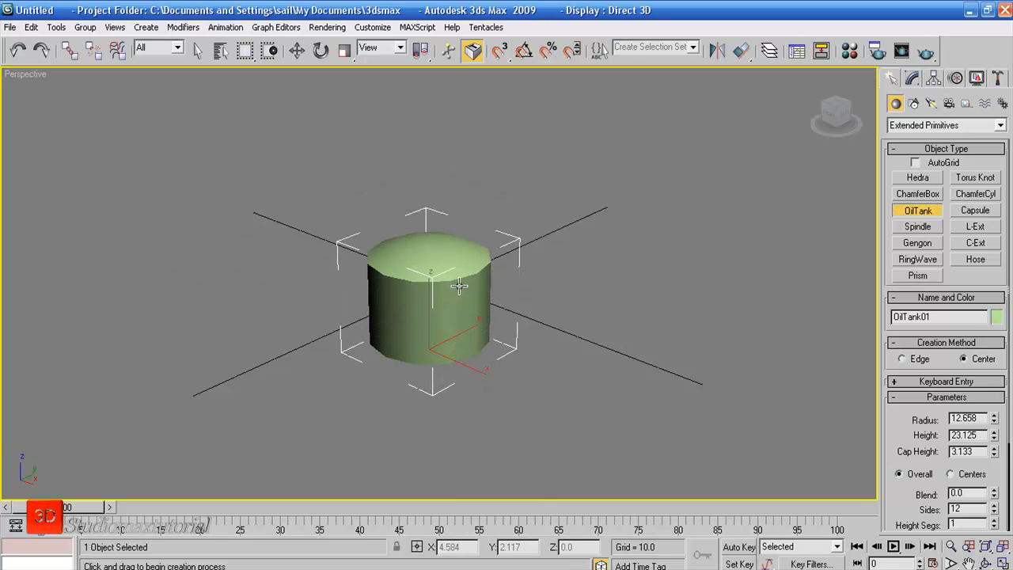
{"action": "left_click", "coordinate": [451, 170]}
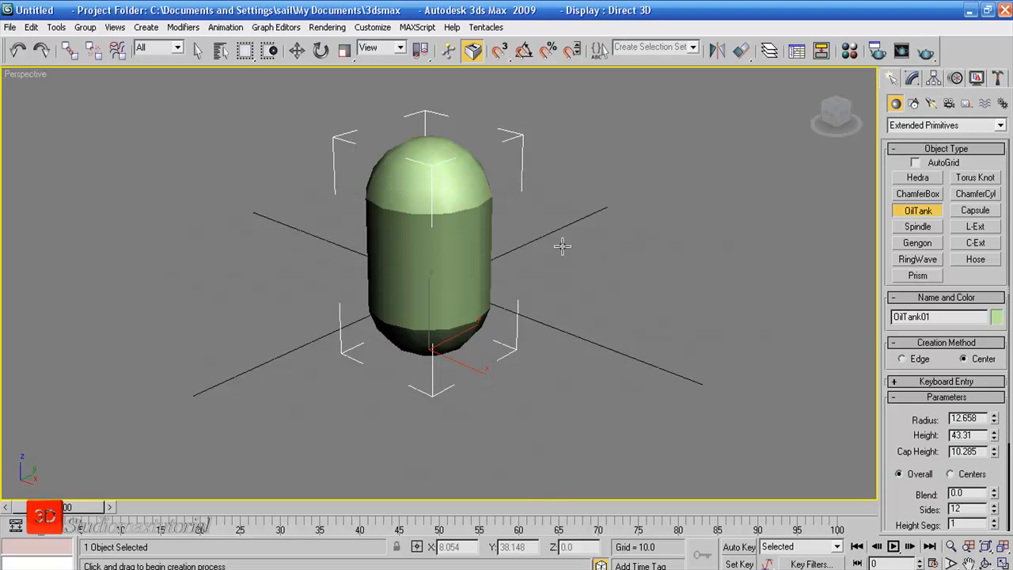
{"action": "right_click", "coordinate": [562, 246]}
Reduce the oil tank to radius 10.379, height 37.68 and cap height 6.063, and delete it
{"action": "left_click", "coordinate": [913, 79]}
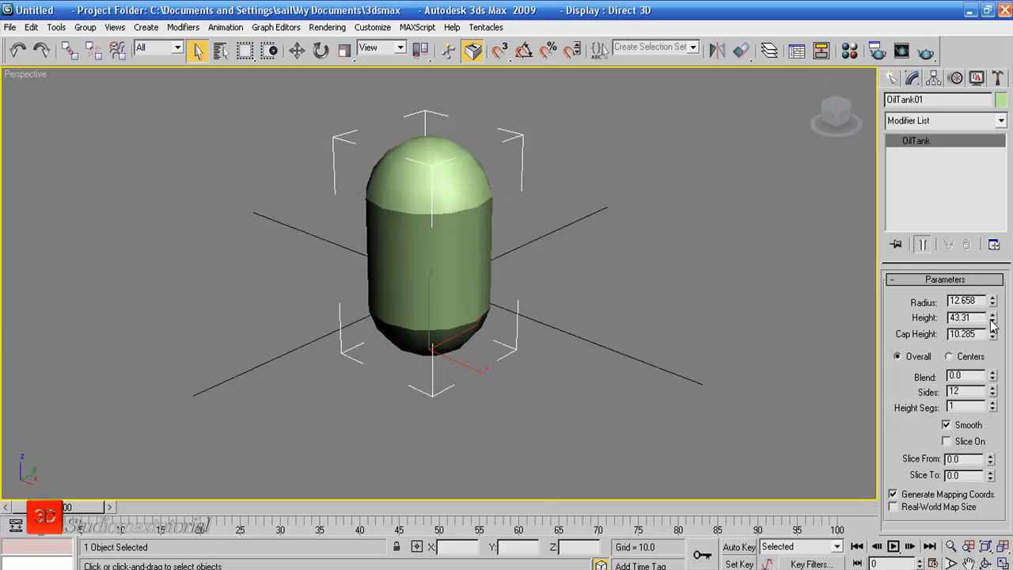
{"action": "mouse_move", "coordinate": [994, 318]}
{"action": "left_mouse_down"}
{"action": "mouse_move", "coordinate": [995, 293]}
{"action": "mouse_move", "coordinate": [993, 336]}
{"action": "left_mouse_up"}
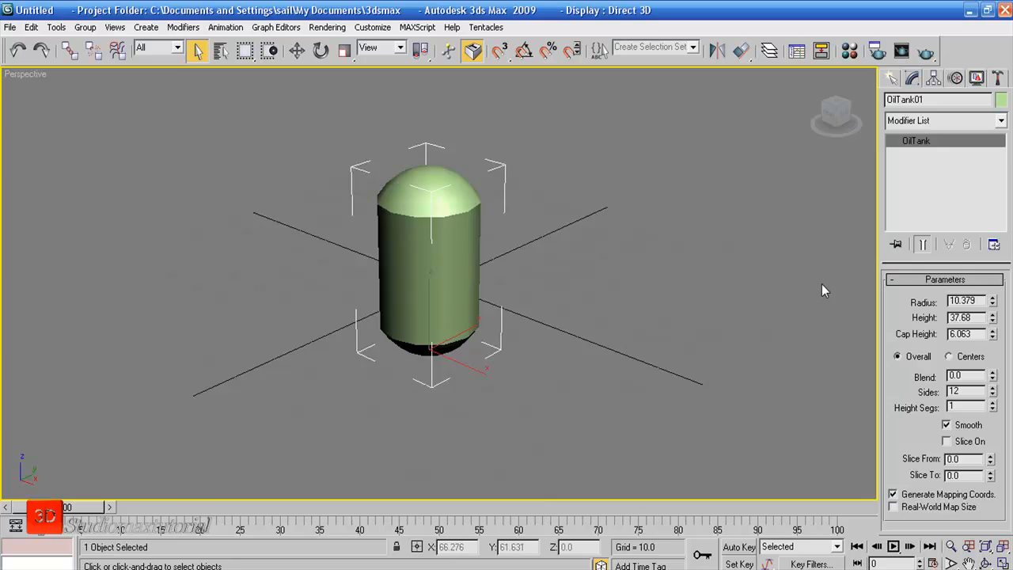
{"action": "key", "text": "Delete"}
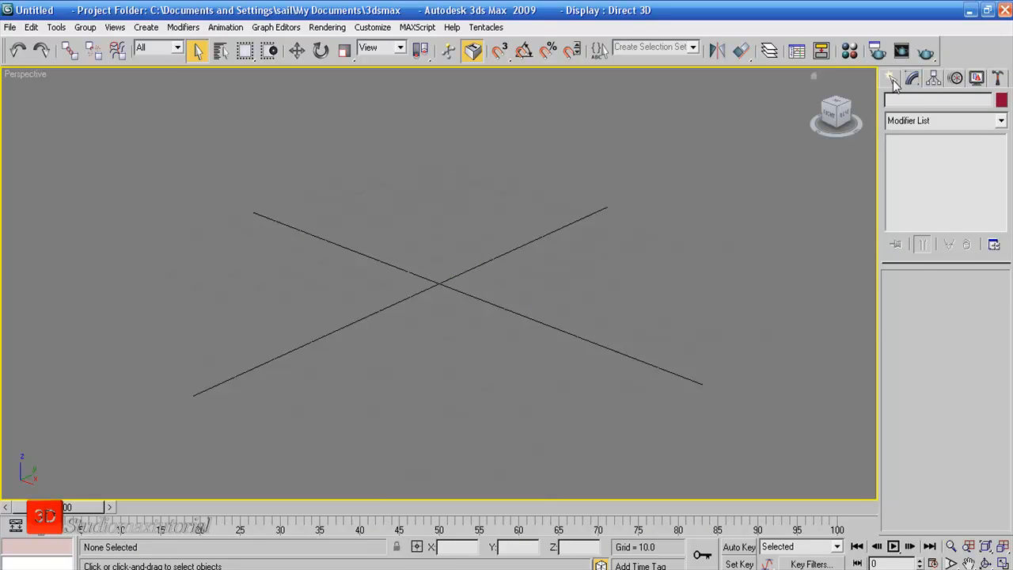
Create a Spindle with a radius of about 16.9, height about 37.6 and cap height about 13.3, and delete it
{"action": "left_click", "coordinate": [892, 80]}
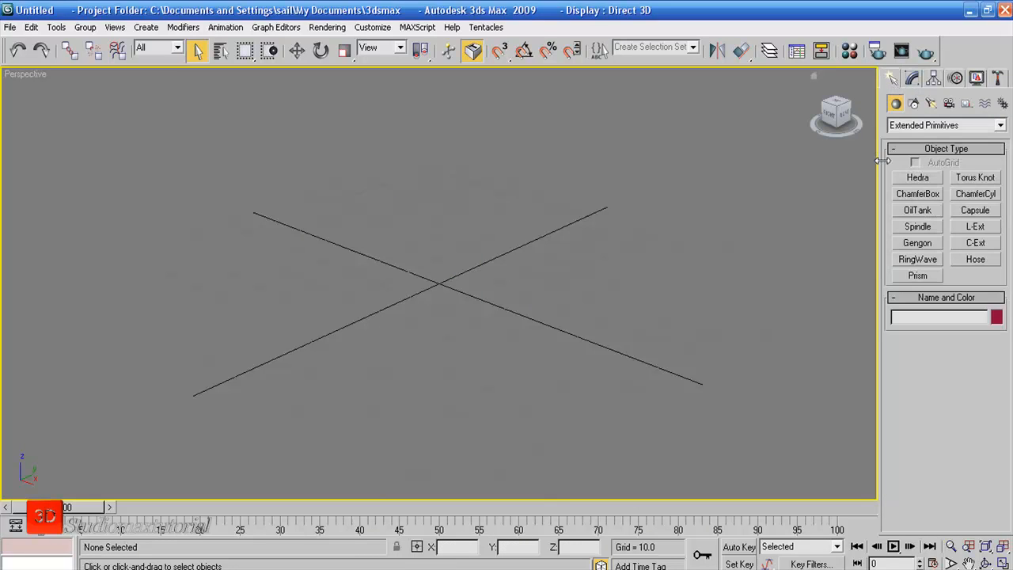
{"action": "left_click", "coordinate": [911, 229]}
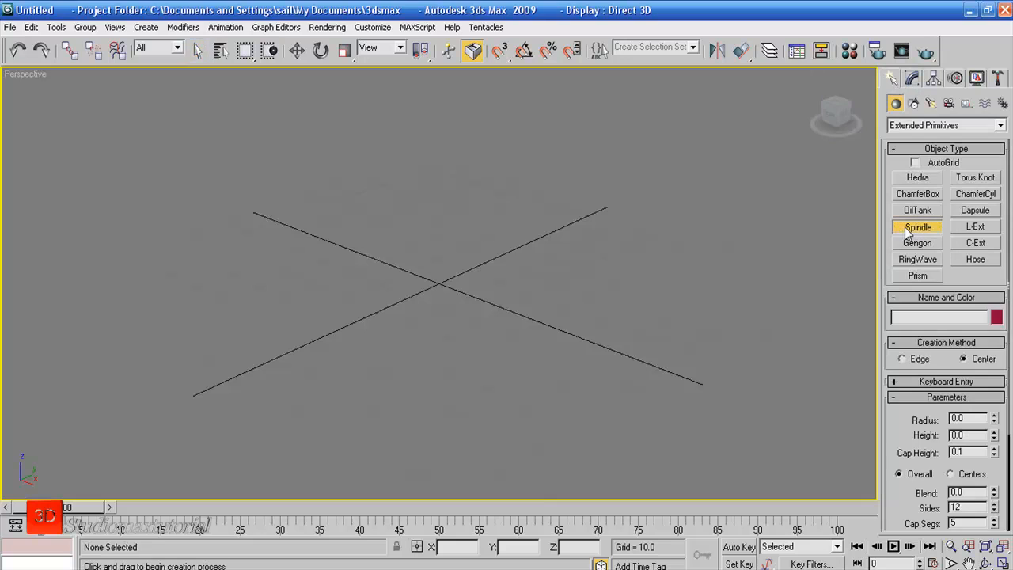
{"action": "left_click_drag", "start_coordinate": [417, 313], "coordinate": [451, 345]}
{"action": "left_click", "coordinate": [500, 157]}
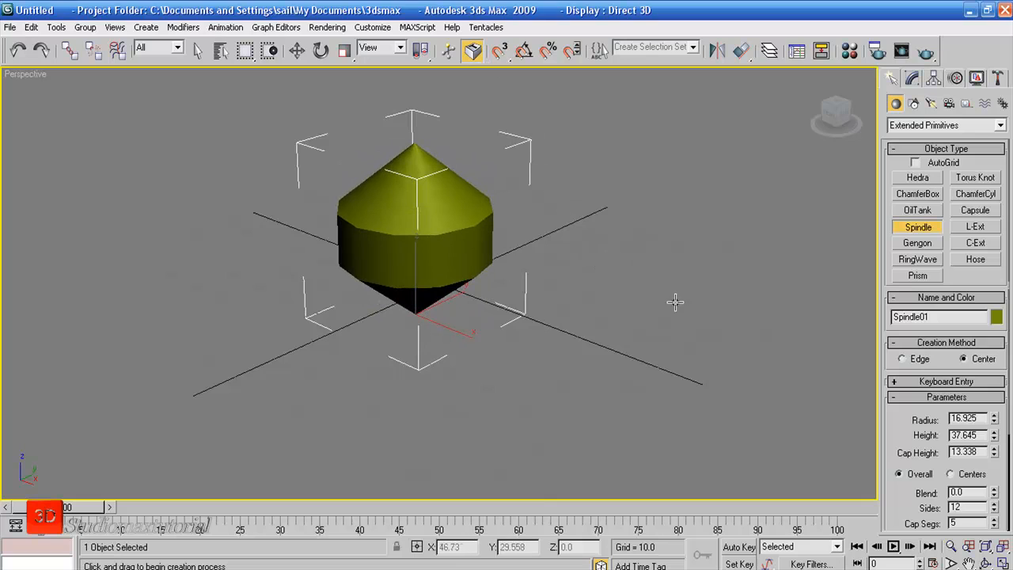
{"action": "left_click_drag", "start_coordinate": [896, 437], "coordinate": [904, 332]}
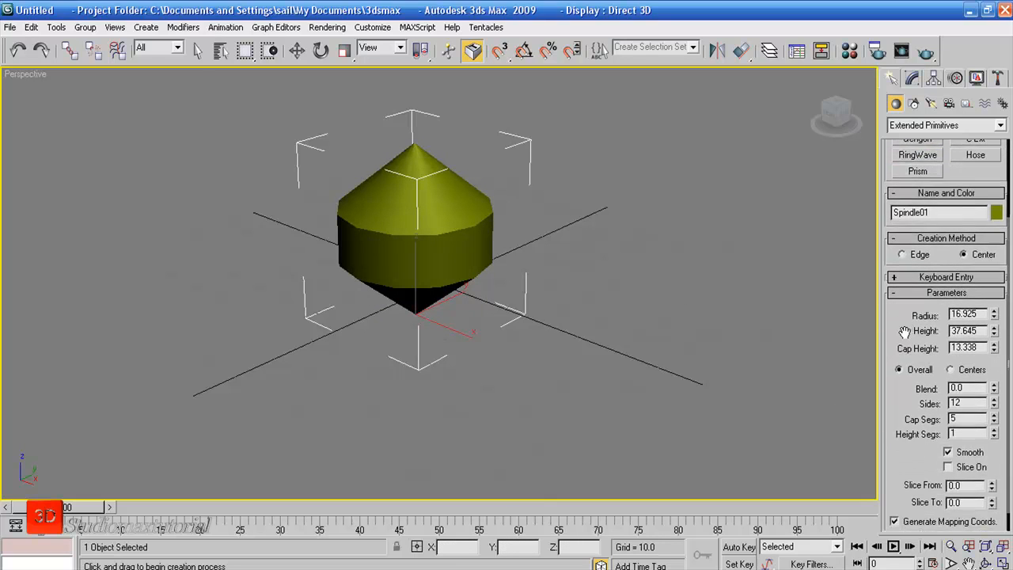
{"action": "key", "text": "Delete"}
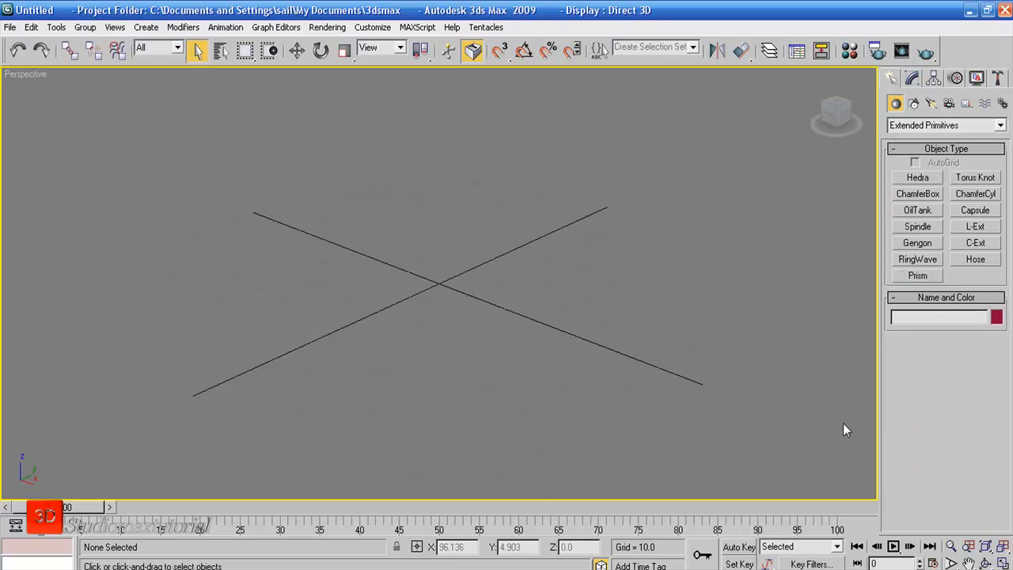
Create a five-sided Gengon with a radius of about 15.4, height about 45.8 and fillet about 3.7
{"action": "left_click", "coordinate": [912, 245]}
{"action": "left_click_drag", "start_coordinate": [458, 355], "coordinate": [550, 353]}
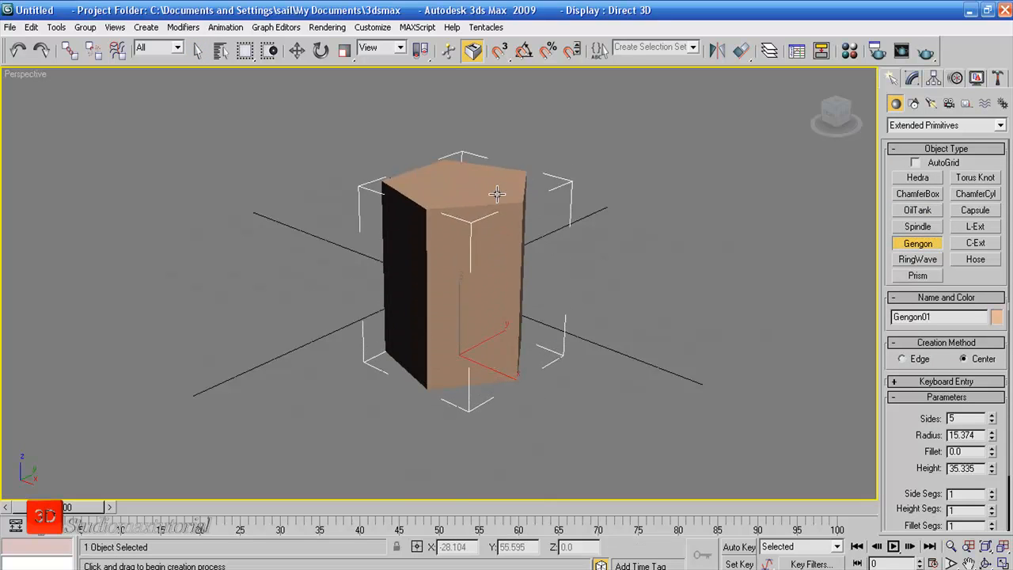
{"action": "left_click", "coordinate": [496, 141]}
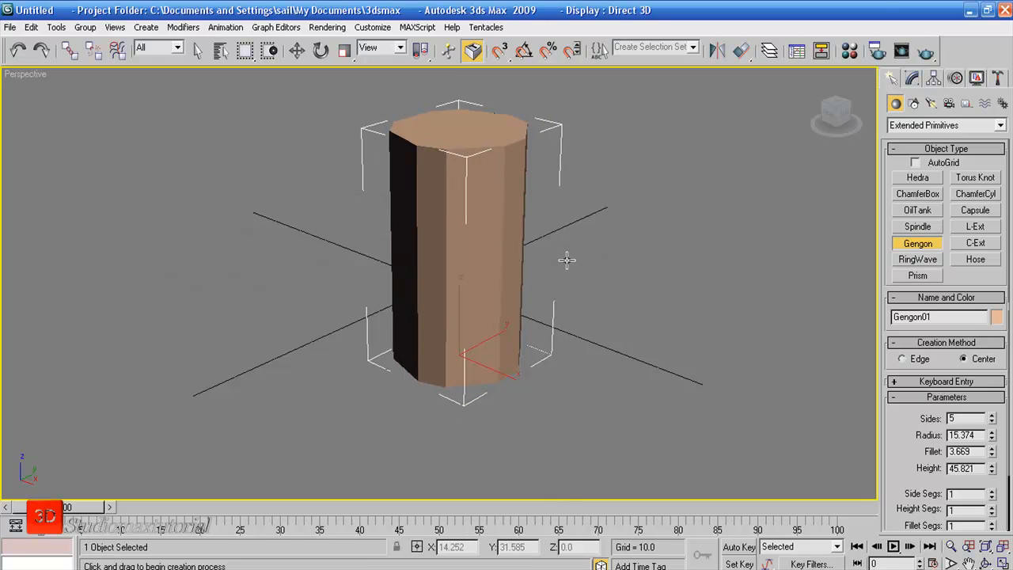
Reduce the gengon to radius 14.759, fillet 3.412 and height 34.824, and delete it
{"action": "left_click_drag", "start_coordinate": [904, 408], "coordinate": [902, 345]}
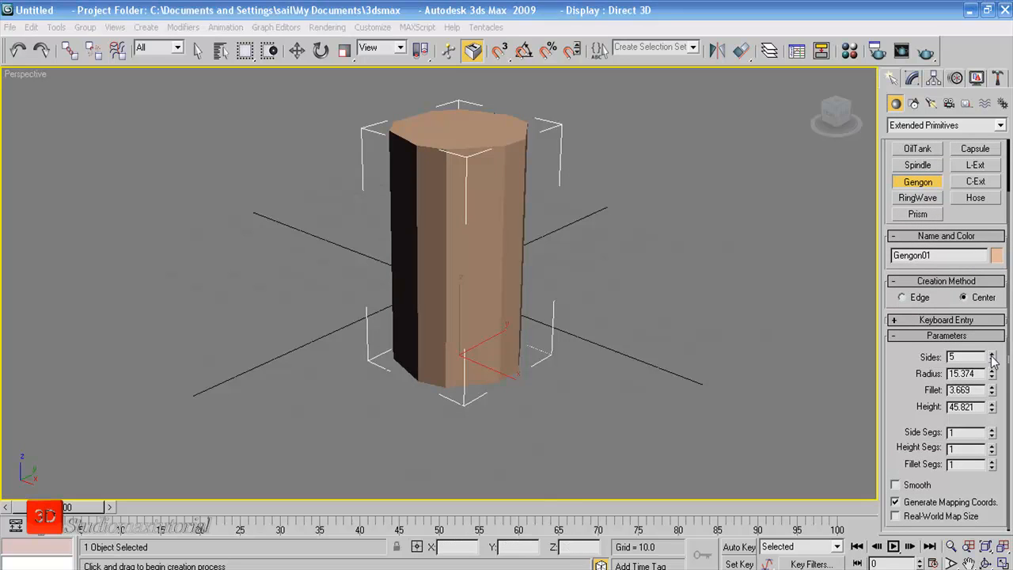
{"action": "mouse_move", "coordinate": [991, 375]}
{"action": "left_mouse_down"}
{"action": "mouse_move", "coordinate": [991, 415]}
{"action": "mouse_move", "coordinate": [995, 389]}
{"action": "left_mouse_up"}
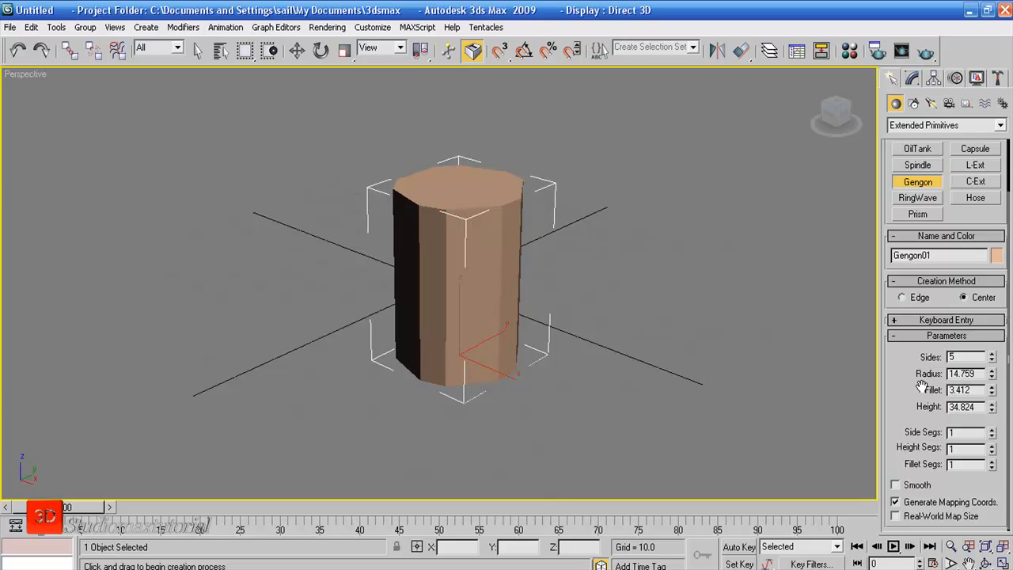
{"action": "key", "text": "Delete"}
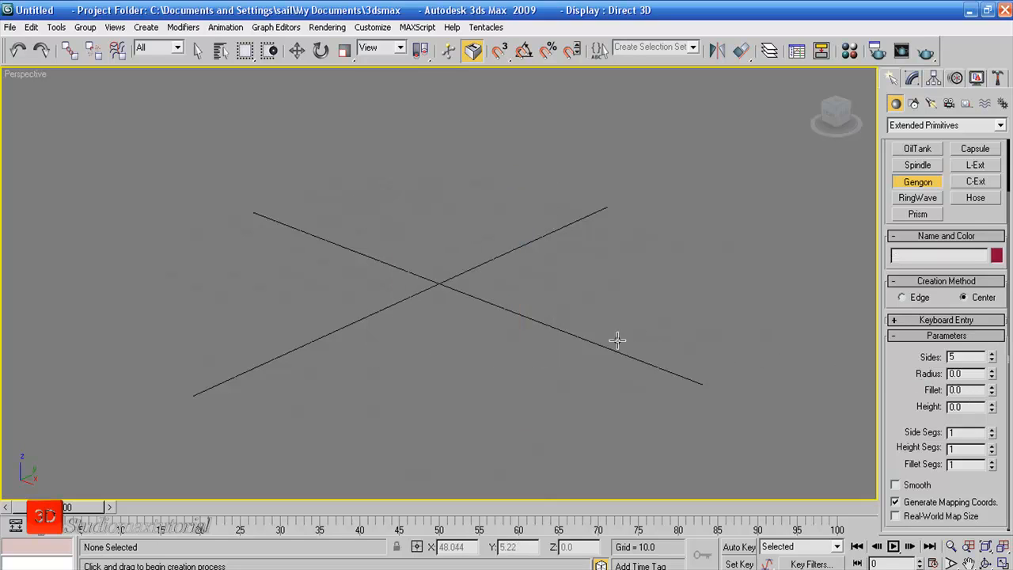
{"action": "right_click", "coordinate": [699, 304]}
Create a RingWave with a radius of about 19.5 and ring width of about 10.3 near the origin
{"action": "left_click", "coordinate": [918, 260]}
{"action": "left_click", "coordinate": [420, 338]}
{"action": "left_click_drag", "start_coordinate": [420, 338], "coordinate": [450, 380]}
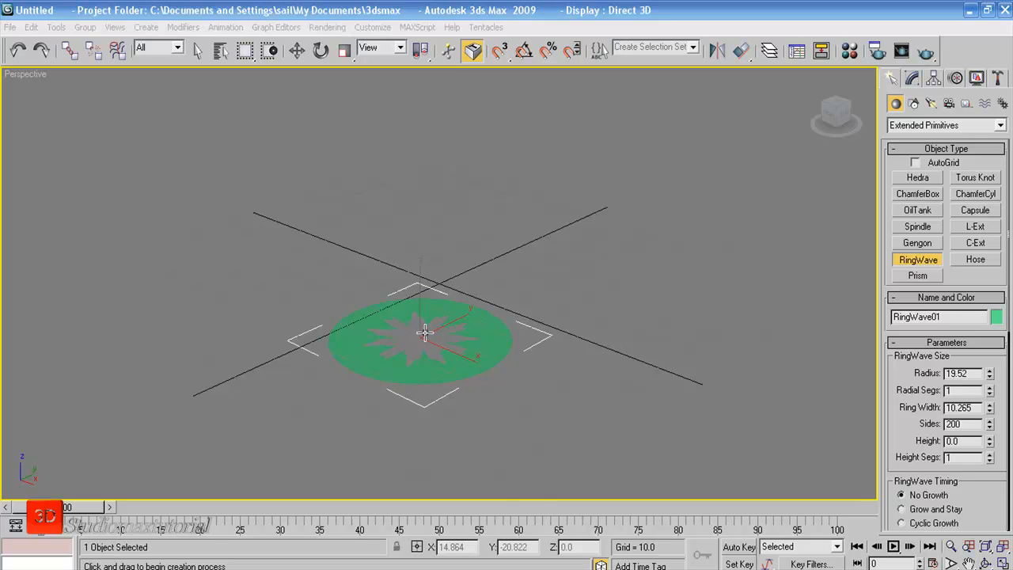
Set the RingWave's height to 44.96 and its ring width to 4.884
{"action": "left_click", "coordinate": [912, 79]}
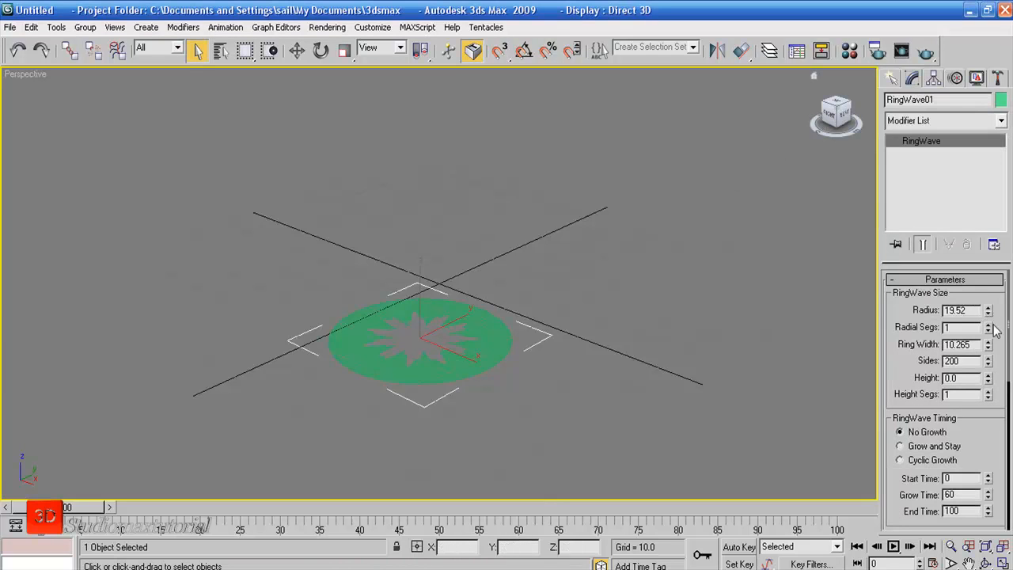
{"action": "left_click_drag", "start_coordinate": [989, 380], "coordinate": [989, 315]}
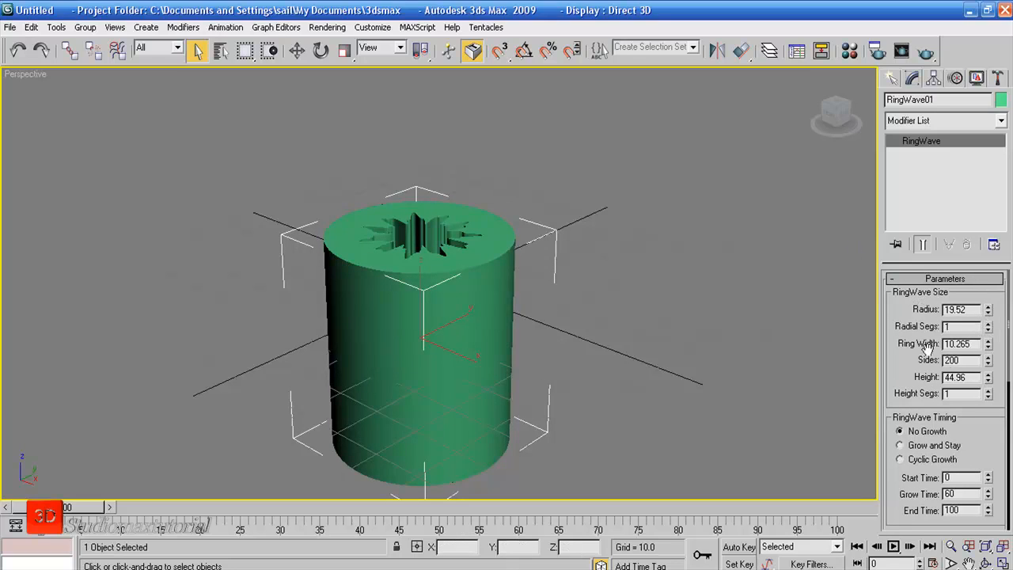
{"action": "left_click_drag", "start_coordinate": [989, 351], "coordinate": [989, 369]}
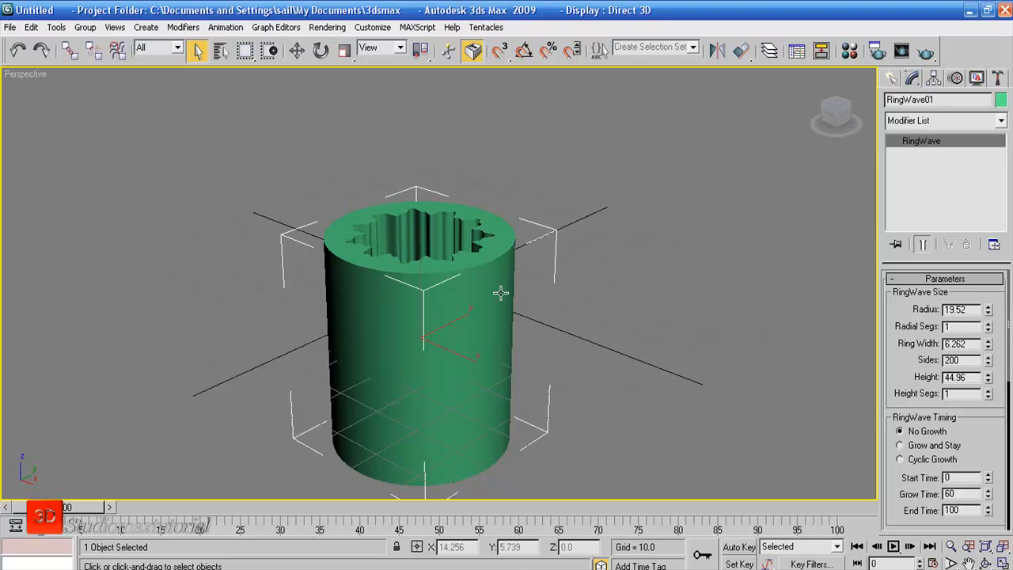
{"action": "mouse_move", "coordinate": [989, 346]}
{"action": "left_mouse_down"}
{"action": "mouse_move", "coordinate": [989, 313]}
{"action": "mouse_move", "coordinate": [1005, 437]}
{"action": "mouse_move", "coordinate": [1004, 348]}
{"action": "mouse_move", "coordinate": [1004, 368]}
{"action": "mouse_move", "coordinate": [1004, 357]}
{"action": "left_mouse_up"}
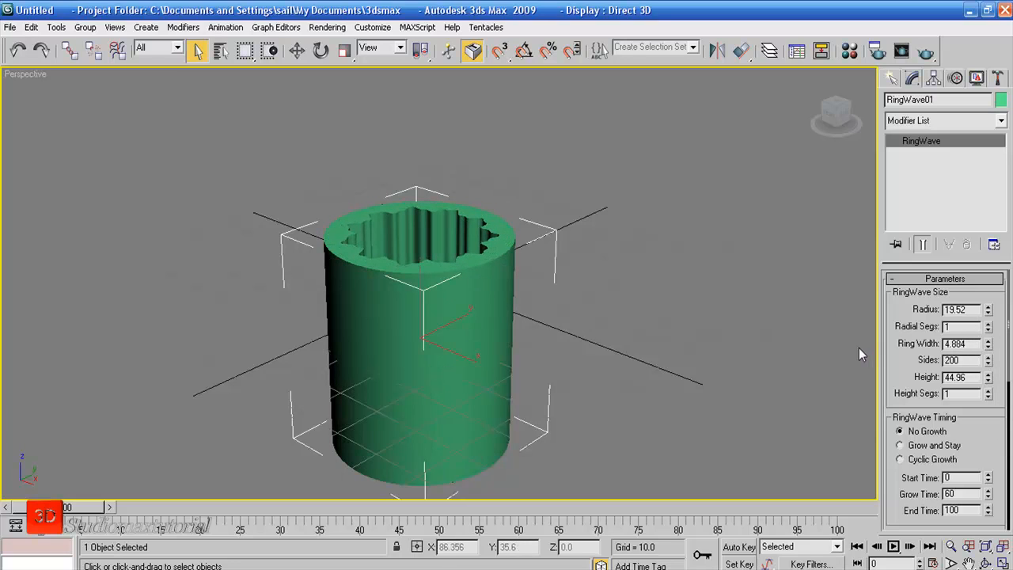
Review the RingWave's inner edge breakup and surface parameters, and delete the object
{"action": "left_click_drag", "start_coordinate": [915, 371], "coordinate": [905, 335]}
{"action": "scroll", "coordinate": [906, 338], "scroll_direction": "down", "scroll_amount": 10}
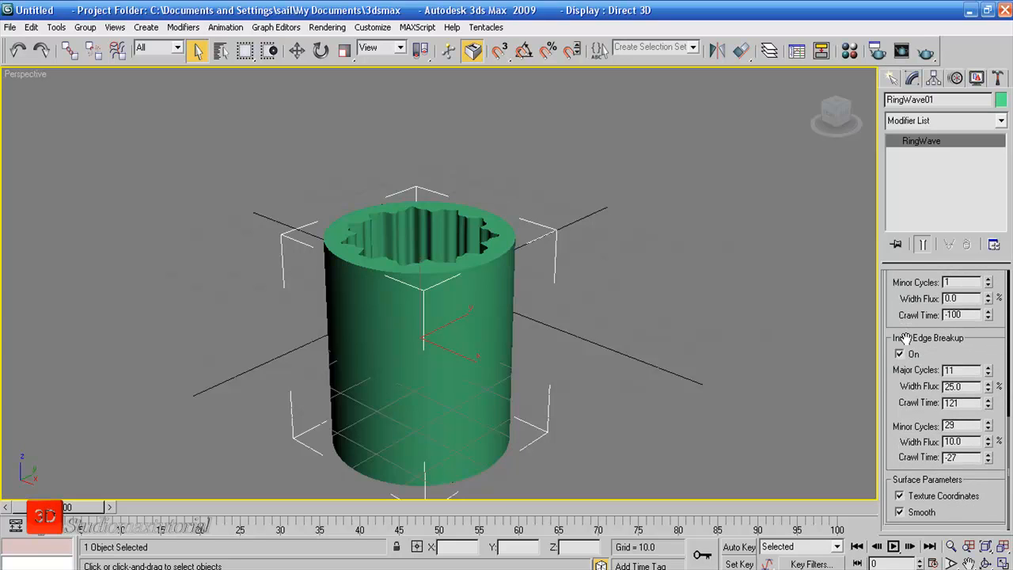
{"action": "scroll", "coordinate": [905, 338], "scroll_direction": "up", "scroll_amount": 1}
{"action": "key", "text": "Delete"}
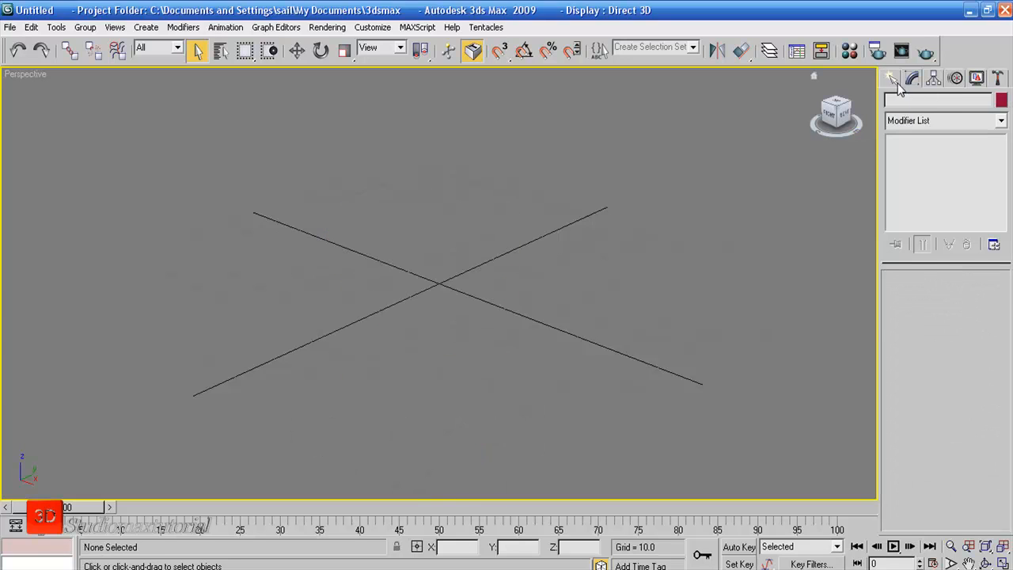
Create a Prism with sides of about 7.4, 33.6 and 37.6 and a height of about 49.9, and delete it
{"action": "left_click", "coordinate": [895, 82]}
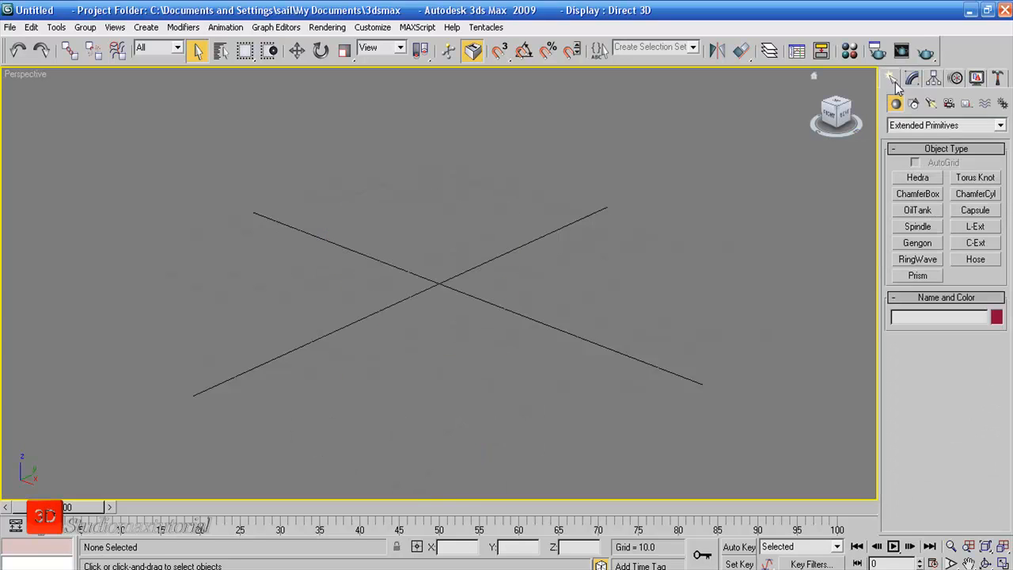
{"action": "left_click", "coordinate": [908, 276]}
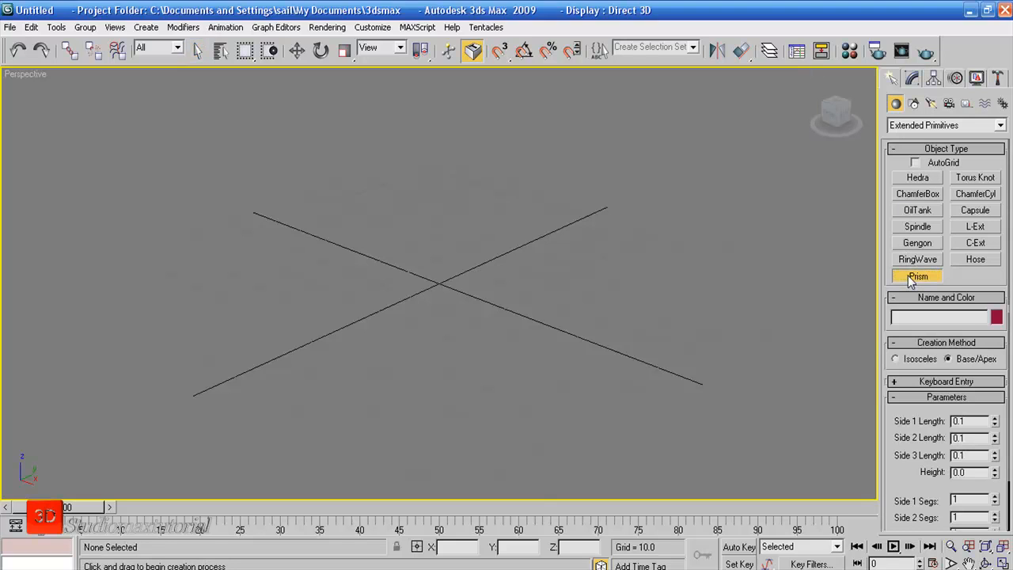
{"action": "mouse_move", "coordinate": [403, 372]}
{"action": "left_mouse_down"}
{"action": "mouse_move", "coordinate": [498, 351]}
{"action": "mouse_move", "coordinate": [558, 317]}
{"action": "mouse_move", "coordinate": [559, 339]}
{"action": "mouse_move", "coordinate": [555, 324]}
{"action": "left_mouse_up"}
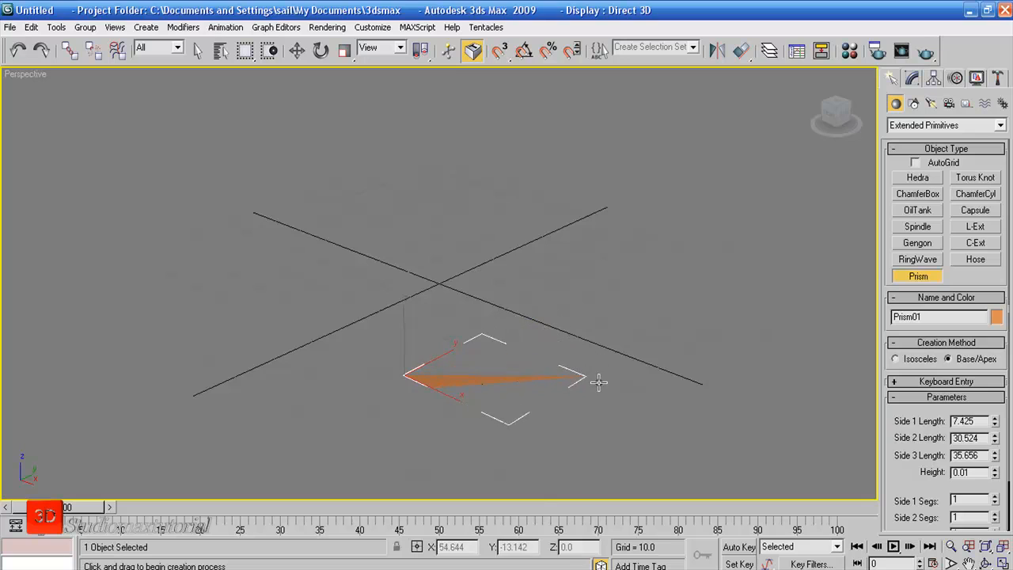
{"action": "left_click", "coordinate": [599, 361]}
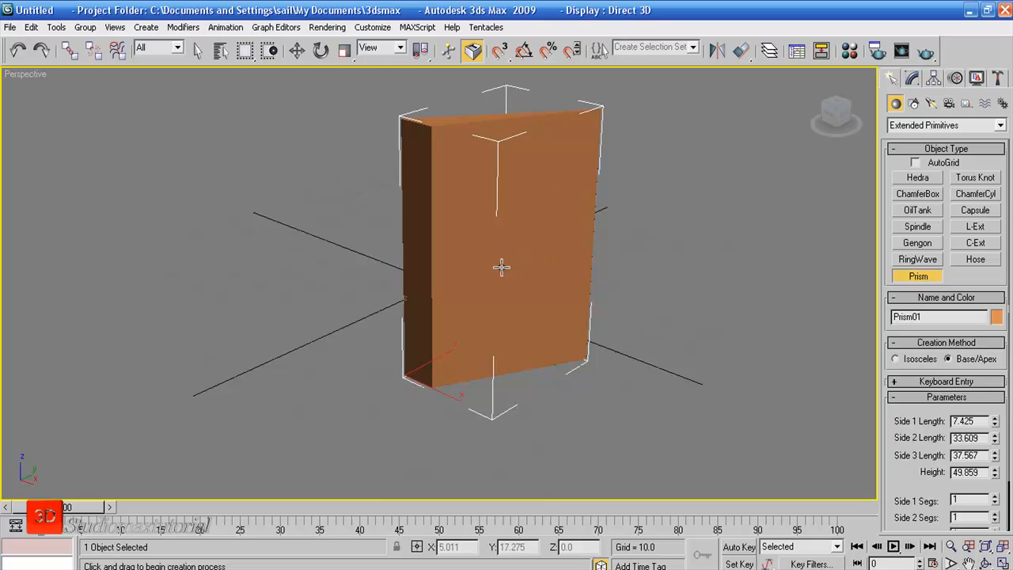
{"action": "mouse_move", "coordinate": [464, 310]}
{"action": "middle_mouse_down", "text": "alt"}
{"action": "mouse_move", "coordinate": [502, 346]}
{"action": "mouse_move", "coordinate": [561, 345]}
{"action": "mouse_move", "coordinate": [609, 319]}
{"action": "mouse_move", "coordinate": [463, 315]}
{"action": "middle_mouse_up", "text": "alt"}
{"action": "key", "text": "Delete"}
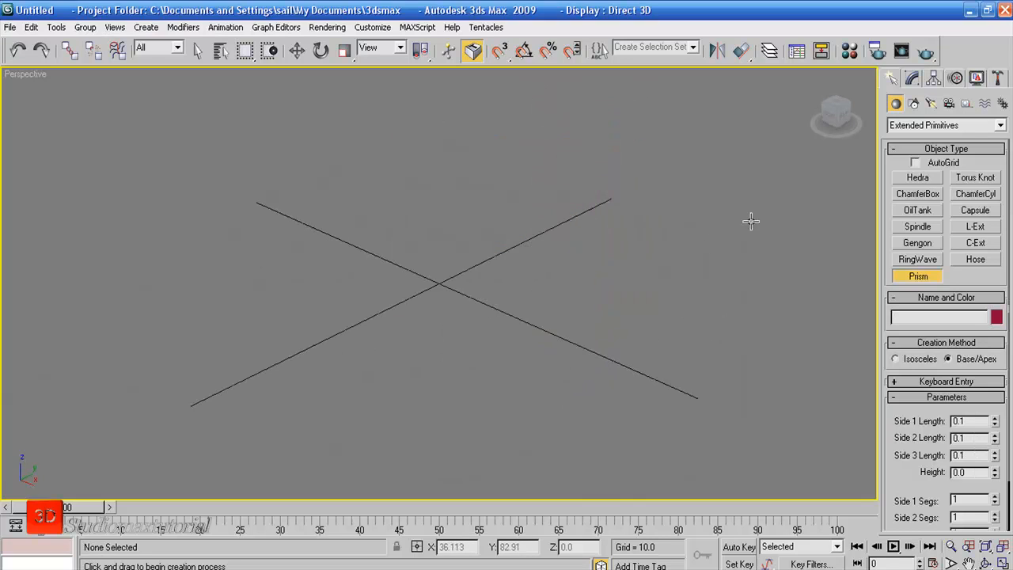
Create a Torus Knot with a radius of about 20 and cross-section radius of about 3.8, trying the Circle base curve before returning to Knot
{"action": "left_click", "coordinate": [972, 179]}
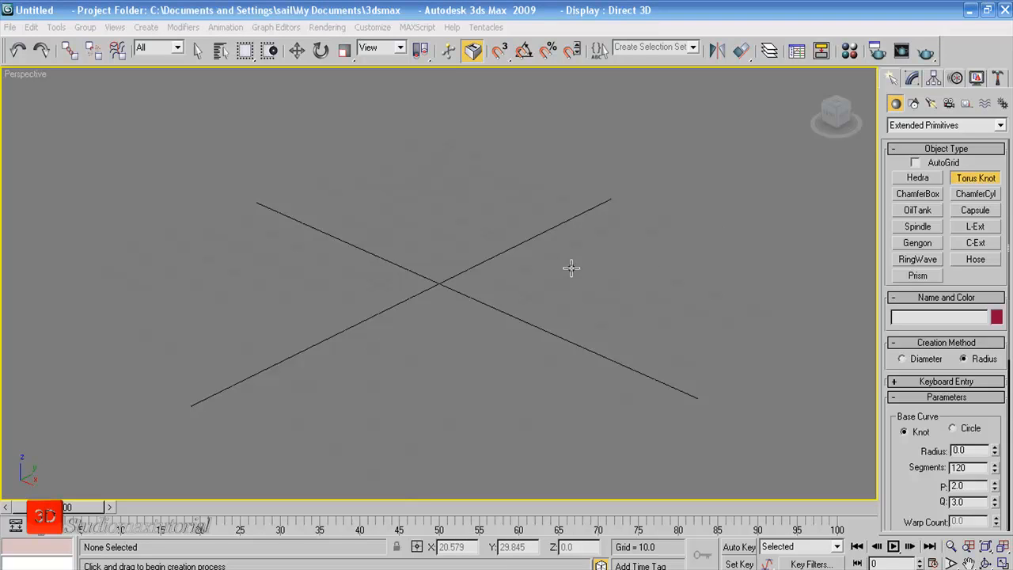
{"action": "left_click_drag", "start_coordinate": [460, 303], "coordinate": [484, 374]}
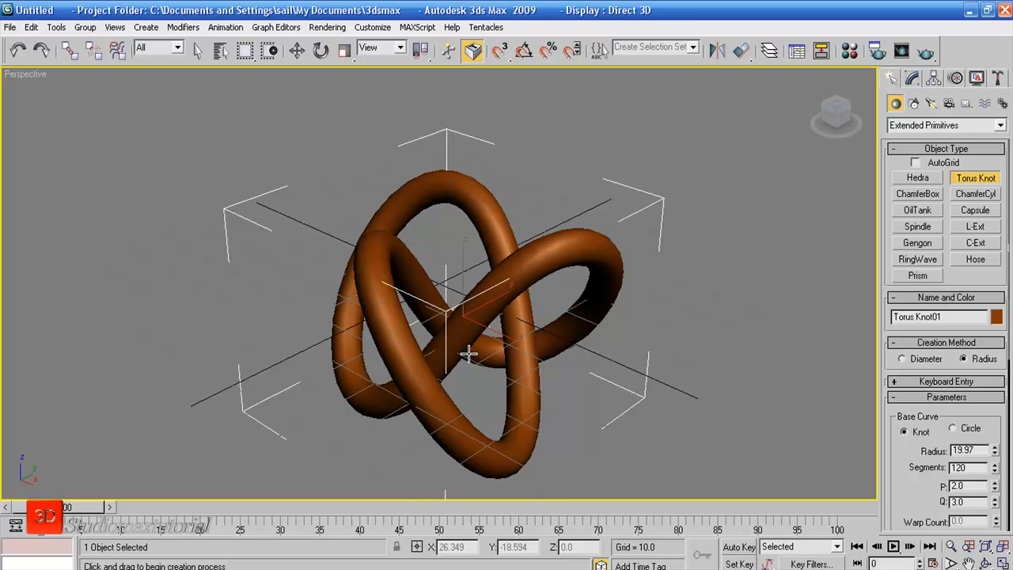
{"action": "left_click", "coordinate": [953, 429]}
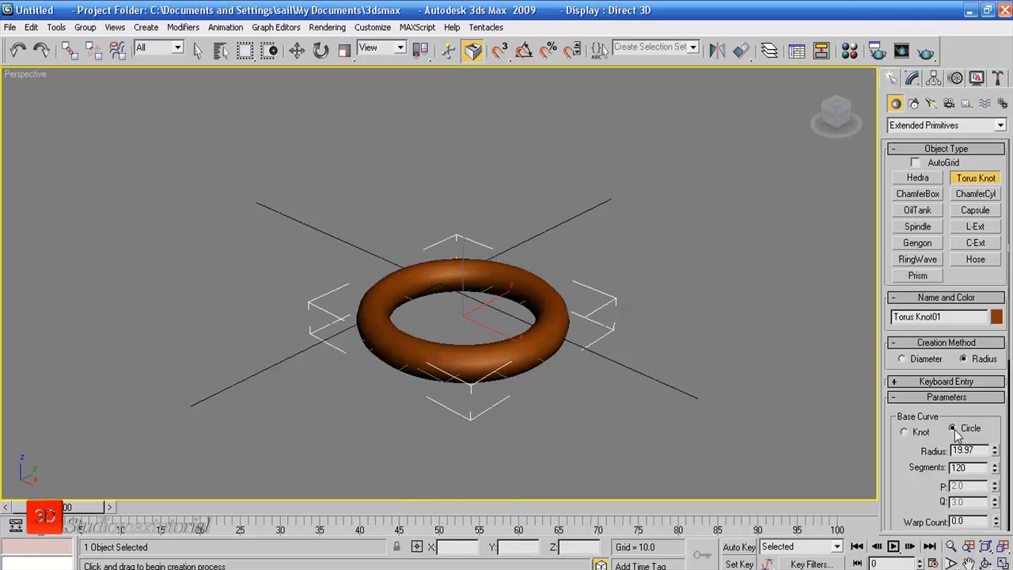
{"action": "left_click", "coordinate": [904, 432]}
Set the torus knot's cross-section twist to 41, and delete the object
{"action": "left_click_drag", "start_coordinate": [910, 479], "coordinate": [922, 322]}
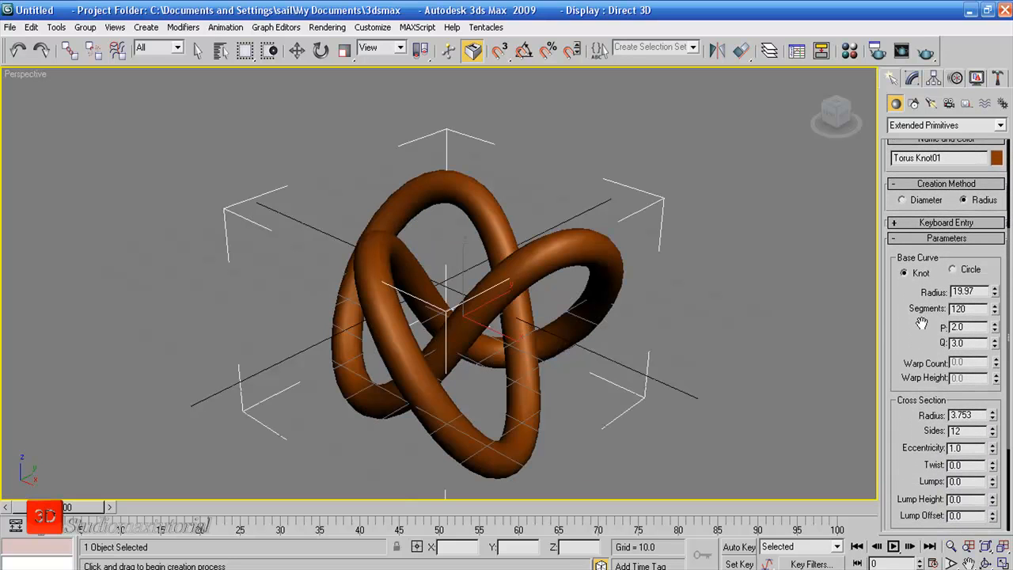
{"action": "left_click_drag", "start_coordinate": [994, 468], "coordinate": [989, 434]}
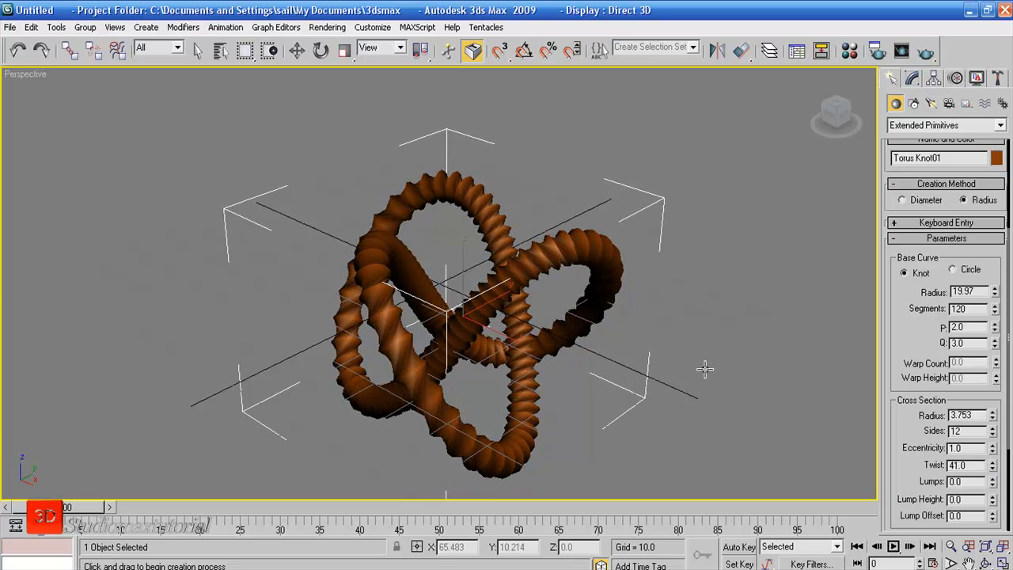
{"action": "key", "text": "Delete"}
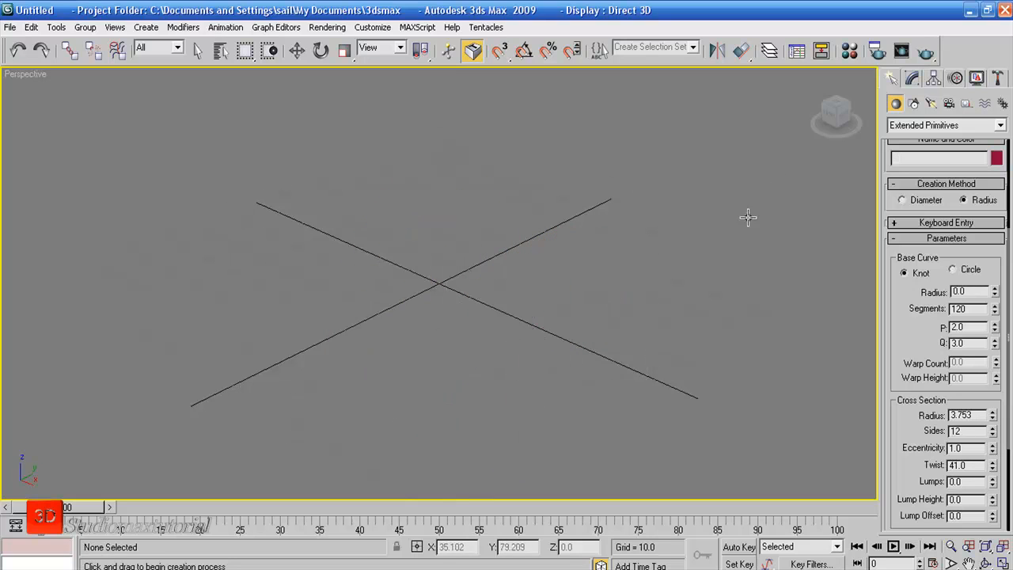
Create a ChamferCyl with a radius of about 12.5, height of about 46.5 and fillet of about 5.5
{"action": "left_click", "coordinate": [896, 104]}
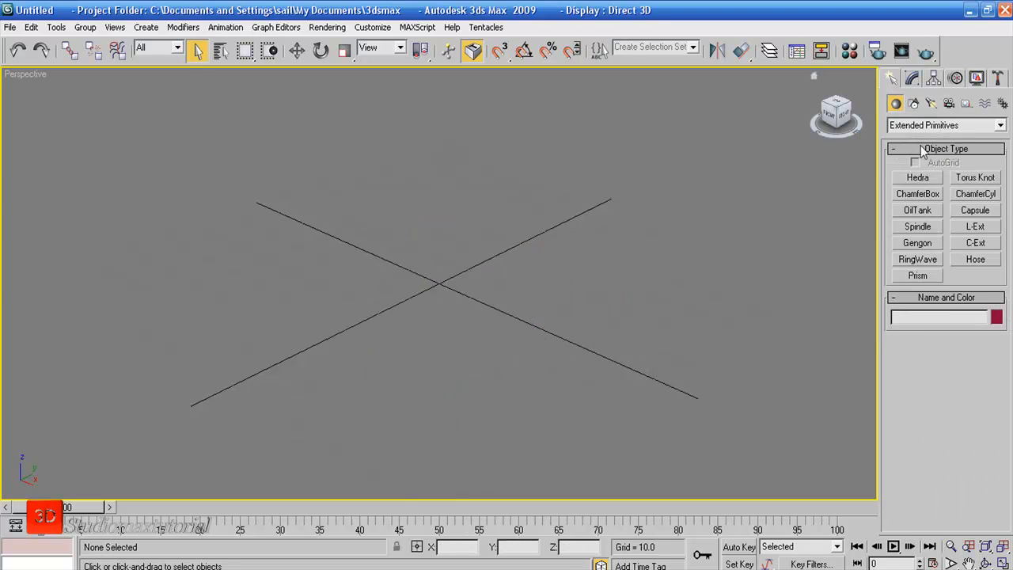
{"action": "left_click", "coordinate": [972, 194]}
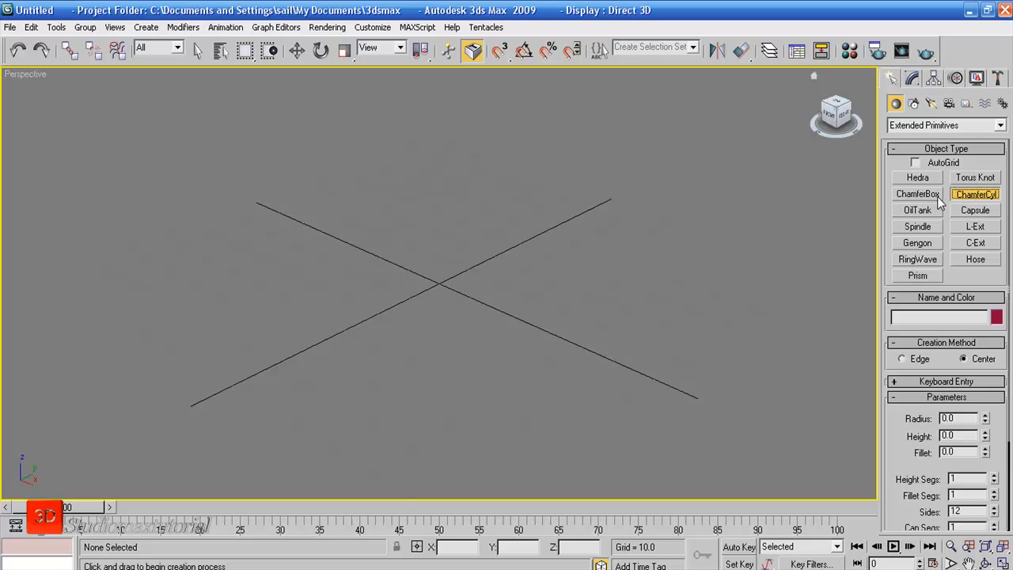
{"action": "left_click_drag", "start_coordinate": [429, 372], "coordinate": [461, 402]}
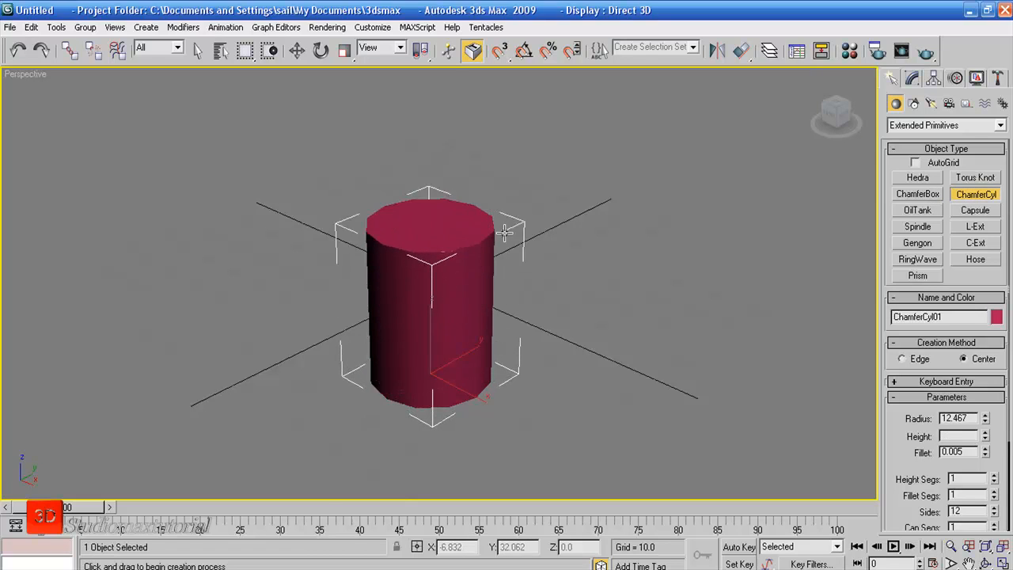
{"action": "left_click", "coordinate": [512, 160]}
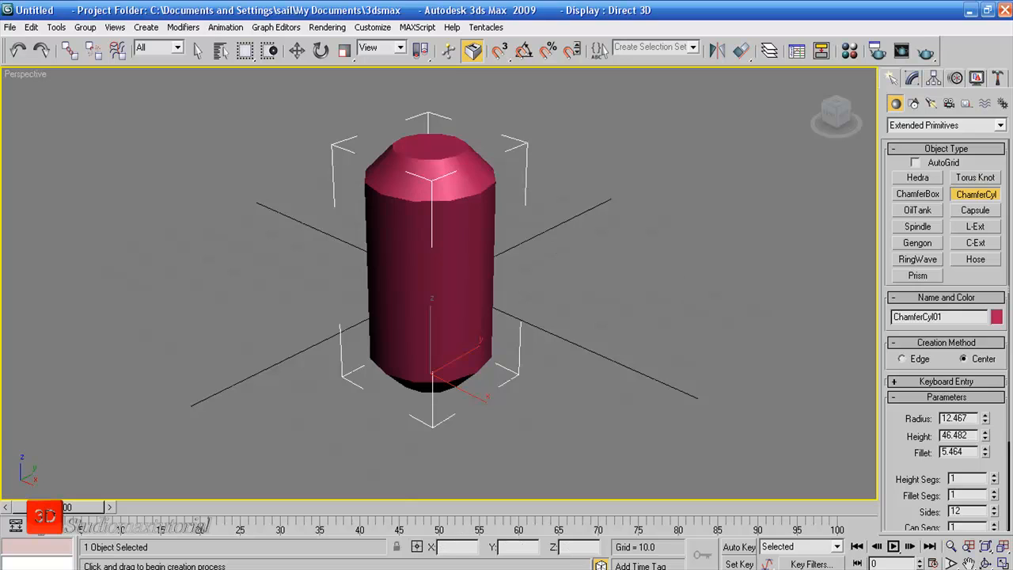
Reduce the chamfer cylinder to radius 10.597, height 45.552 and fillet 4.481, and briefly display its edges
{"action": "left_click_drag", "start_coordinate": [986, 440], "coordinate": [985, 428]}
{"action": "left_click_drag", "start_coordinate": [923, 453], "coordinate": [922, 412]}
{"action": "left_click_drag", "start_coordinate": [987, 417], "coordinate": [986, 426]}
{"action": "mouse_move", "coordinate": [900, 454]}
{"action": "left_mouse_down"}
{"action": "mouse_move", "coordinate": [903, 387]}
{"action": "mouse_move", "coordinate": [914, 412]}
{"action": "mouse_move", "coordinate": [908, 503]}
{"action": "left_mouse_up"}
{"action": "key", "text": "F4"}
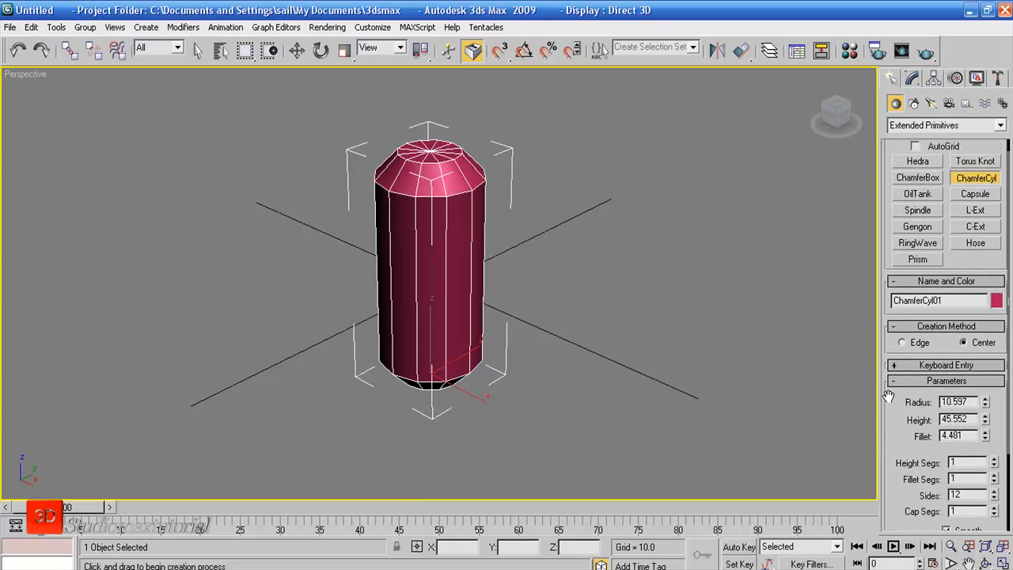
{"action": "key", "text": "F4"}
Slice the chamfer cylinder from -33 to 0, and delete it
{"action": "left_click_drag", "start_coordinate": [902, 439], "coordinate": [905, 298]}
{"action": "left_click", "coordinate": [948, 447]}
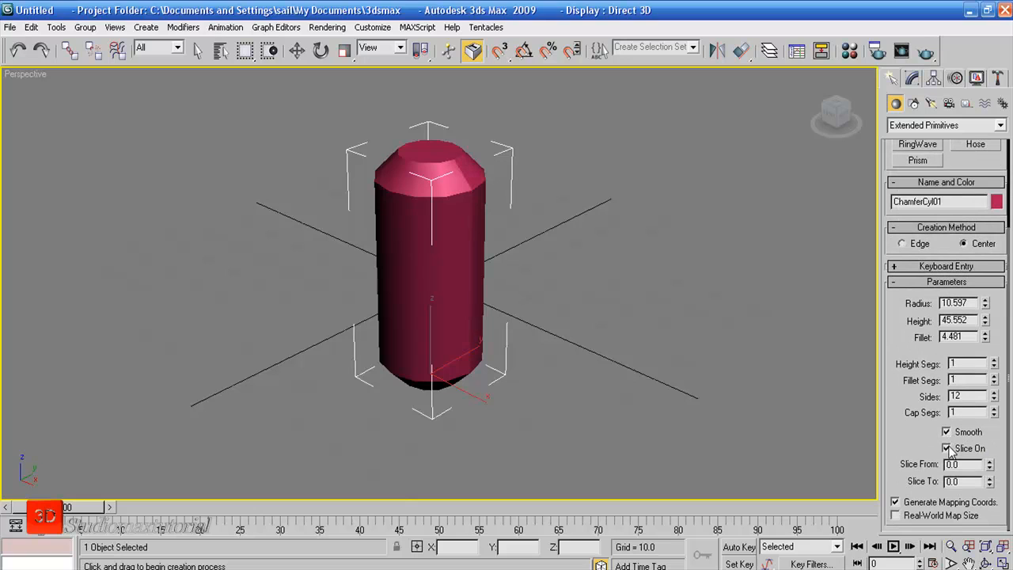
{"action": "left_click_drag", "start_coordinate": [990, 466], "coordinate": [945, 505]}
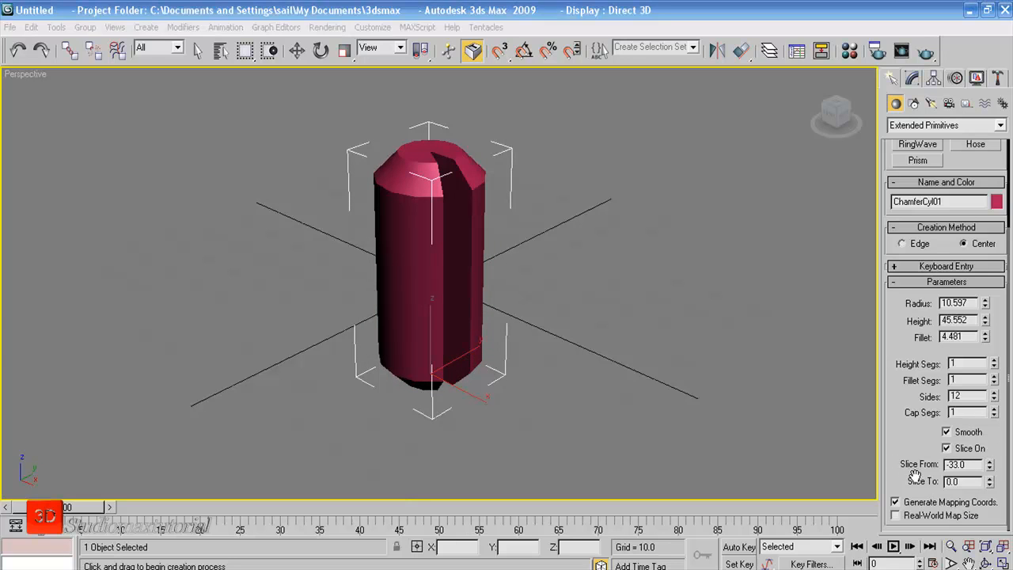
{"action": "left_click", "coordinate": [433, 285]}
{"action": "key", "text": "Delete"}
Create a Capsule with a radius of about 4.7 and an overall height of about 42.6
{"action": "left_click", "coordinate": [916, 160]}
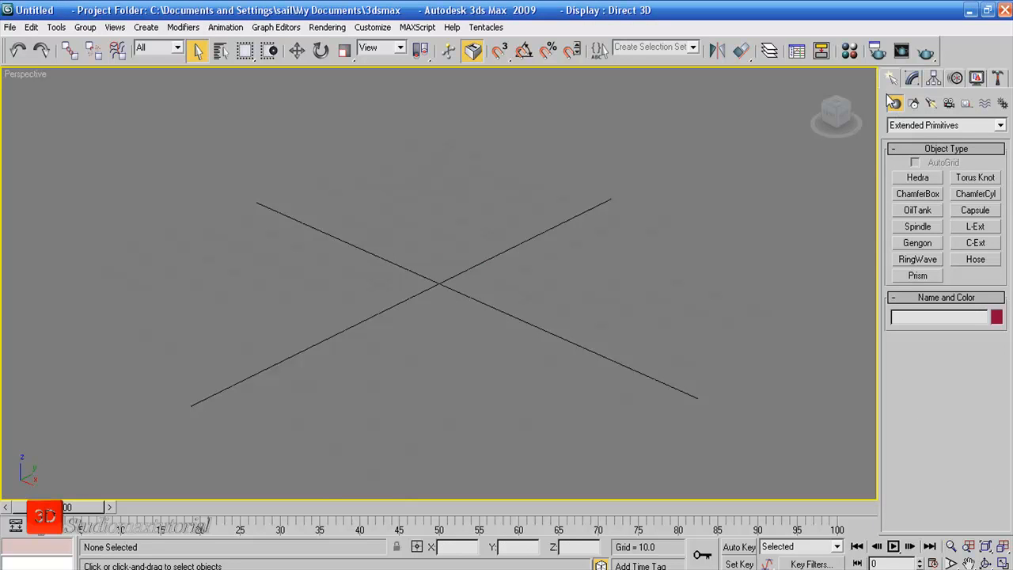
{"action": "left_click", "coordinate": [973, 212]}
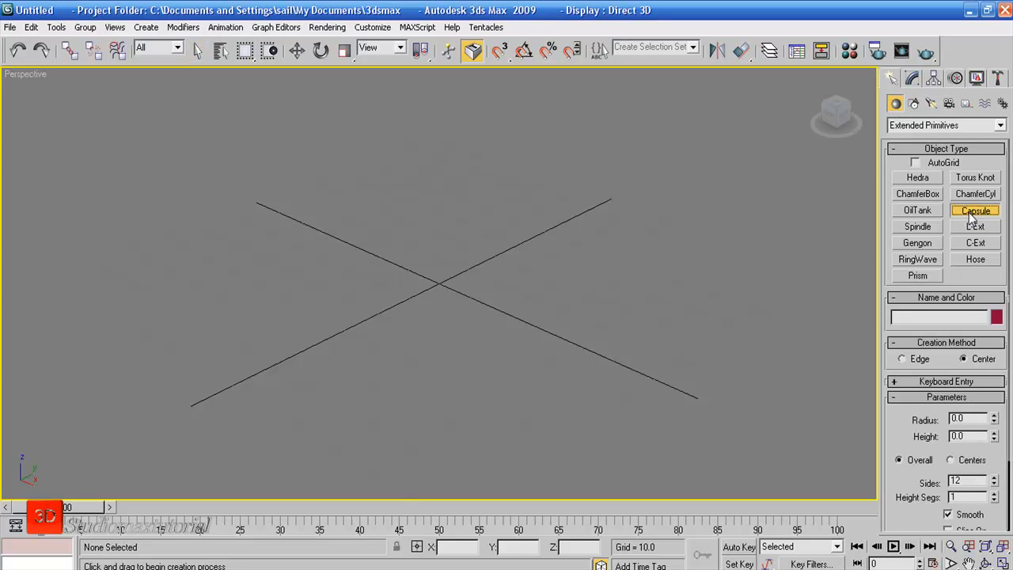
{"action": "mouse_move", "coordinate": [441, 352]}
{"action": "left_mouse_down"}
{"action": "mouse_move", "coordinate": [459, 400]}
{"action": "mouse_move", "coordinate": [451, 358]}
{"action": "left_mouse_up"}
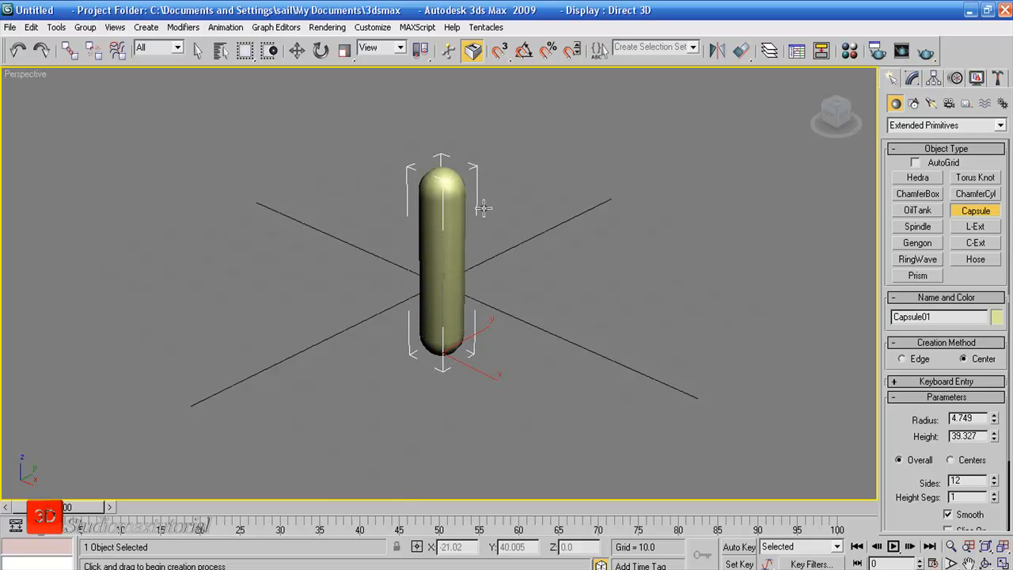
{"action": "left_click", "coordinate": [482, 192]}
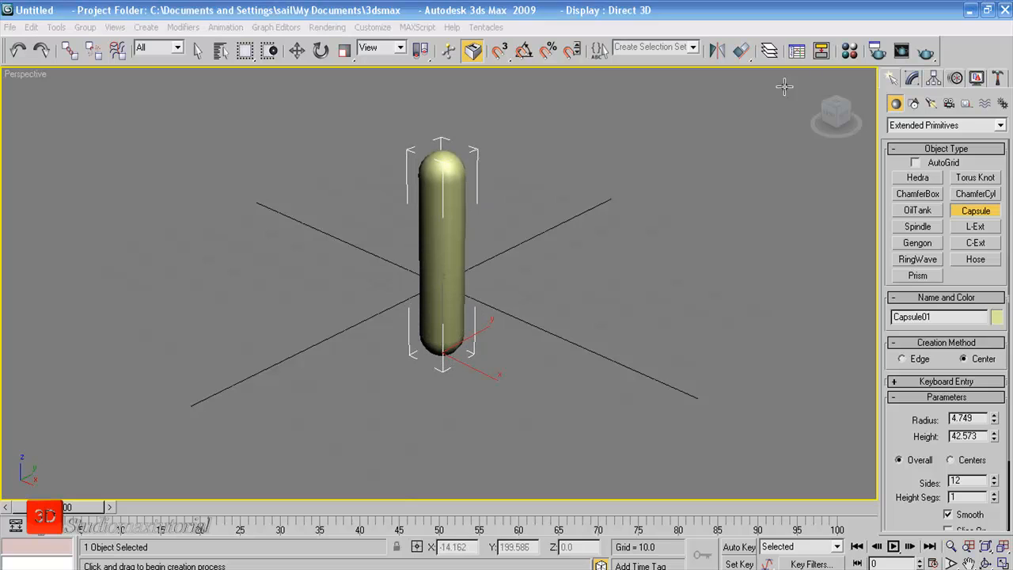
Set the capsule's radius to 5.081 and height to 38.741, try the Centers height option, and delete the capsule
{"action": "left_click", "coordinate": [911, 80]}
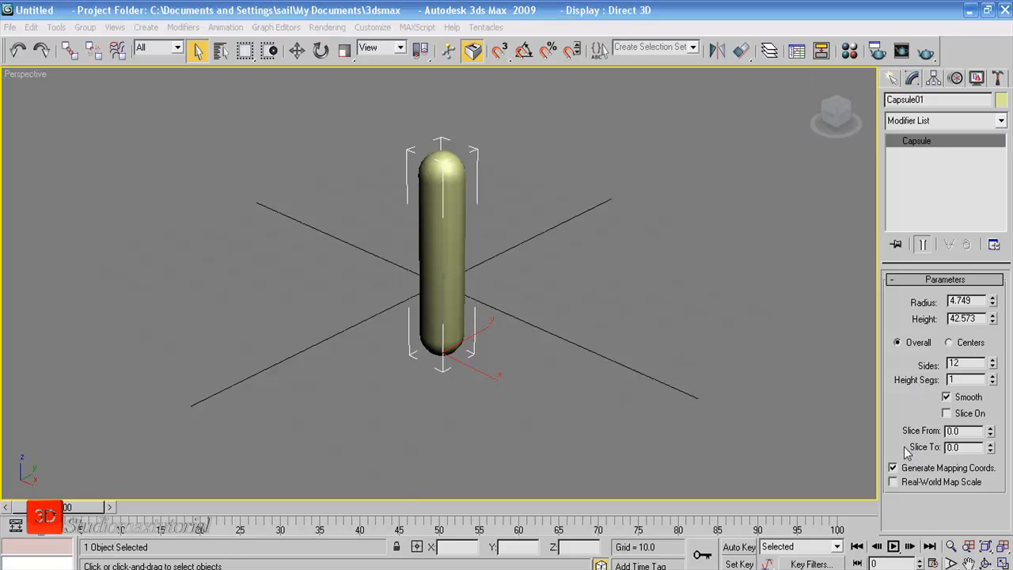
{"action": "left_click_drag", "start_coordinate": [997, 302], "coordinate": [991, 324]}
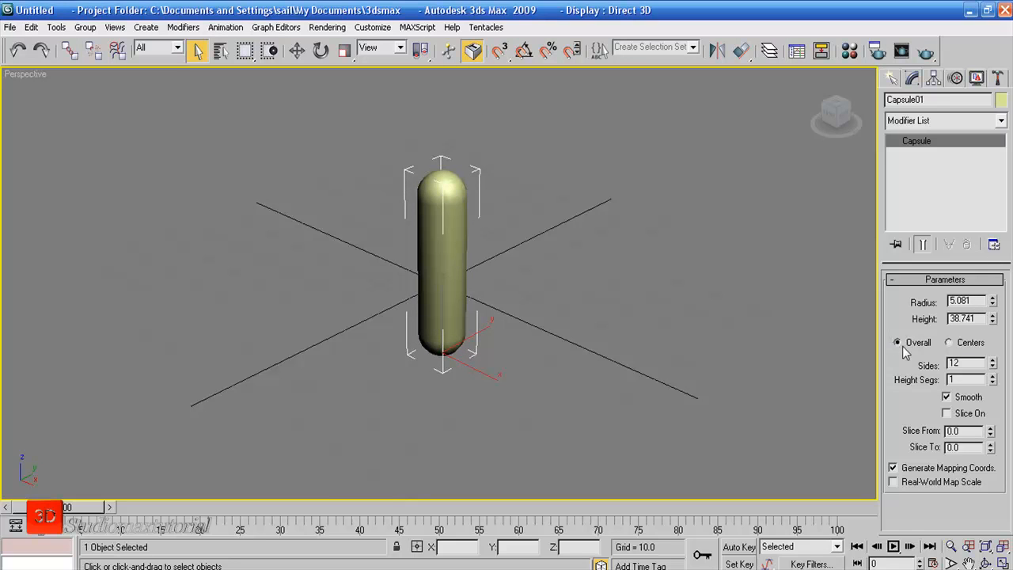
{"action": "left_click", "coordinate": [950, 342]}
{"action": "left_click", "coordinate": [898, 343]}
{"action": "key", "text": "Delete"}
Create an L-Ext with a side length of about 28.1, front length of about 43.2 and height of about 23.4
{"action": "left_click", "coordinate": [894, 79]}
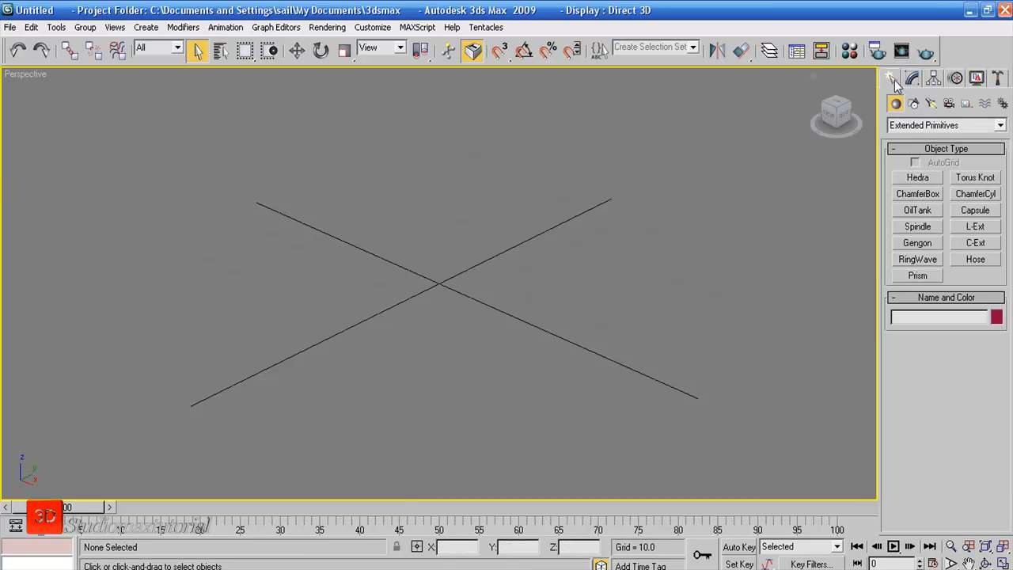
{"action": "left_click", "coordinate": [974, 228]}
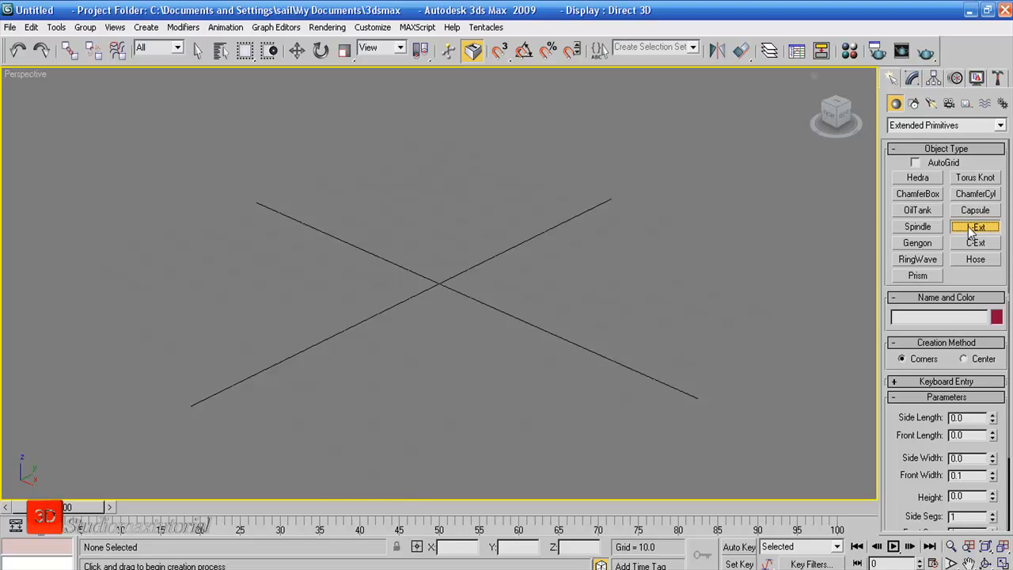
{"action": "left_click_drag", "start_coordinate": [393, 319], "coordinate": [631, 341]}
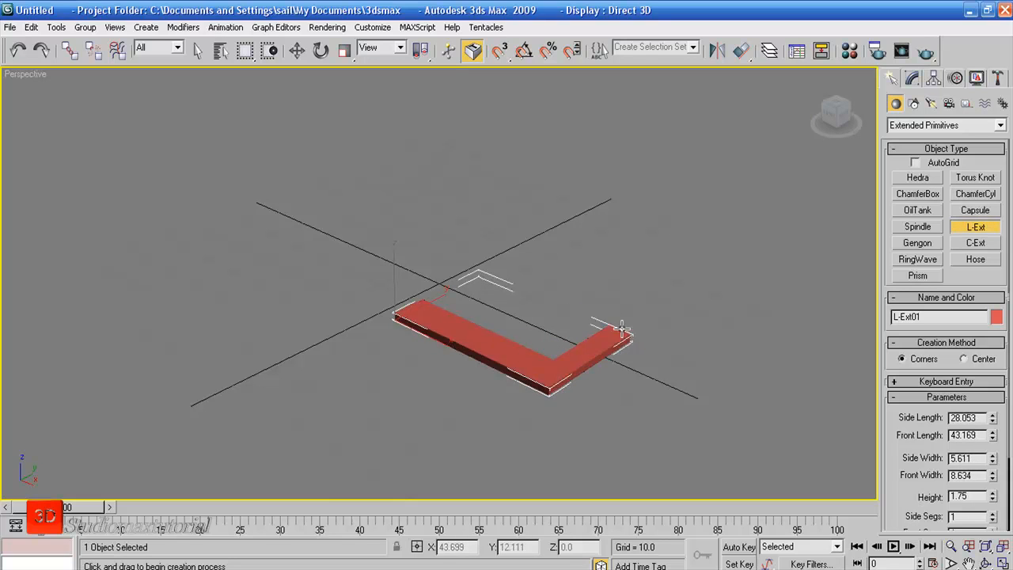
{"action": "left_click", "coordinate": [639, 224]}
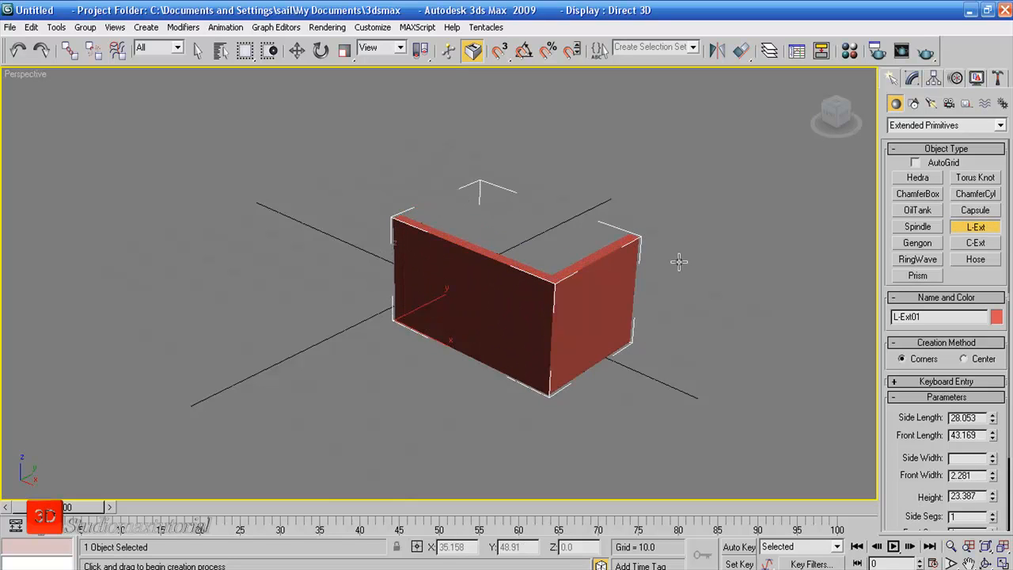
{"action": "left_click", "coordinate": [690, 281]}
Set the L-Ext's side length to 20.759, side width to 4.865 and front width to 5.068
{"action": "left_click_drag", "start_coordinate": [910, 454], "coordinate": [922, 311]}
{"action": "left_click_drag", "start_coordinate": [992, 334], "coordinate": [989, 374]}
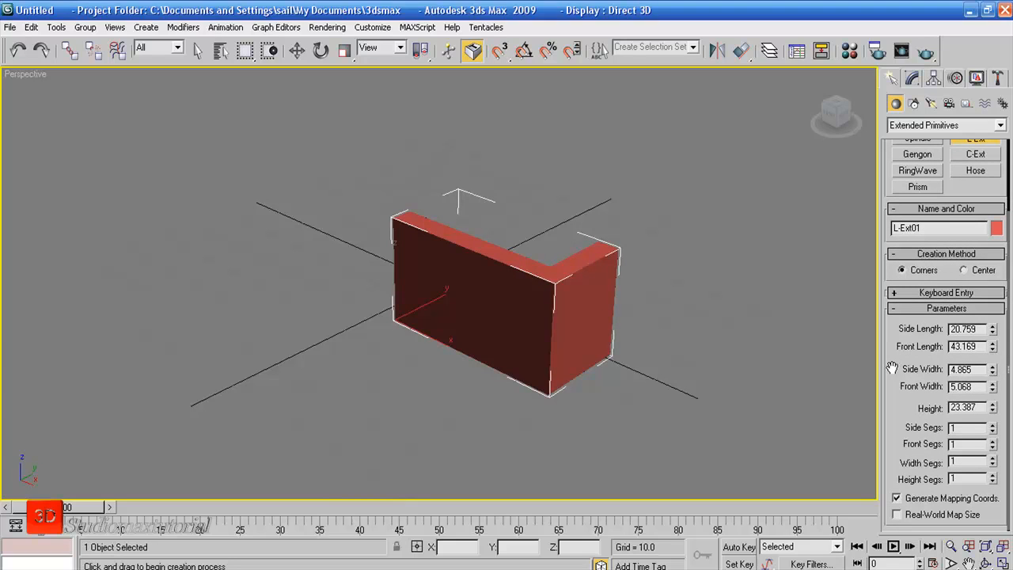
Delete the L-Ext and create a C-Ext with back and front lengths of about 35.1, side length of about 36.4 and widths of about 5.2
{"action": "key", "text": "Delete"}
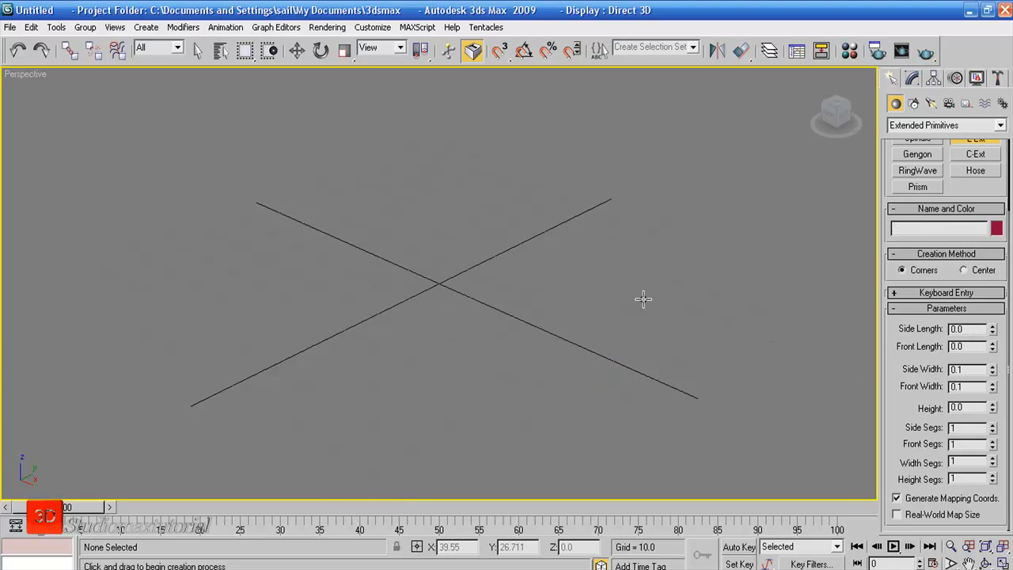
{"action": "right_click", "coordinate": [849, 207]}
{"action": "left_click", "coordinate": [976, 245]}
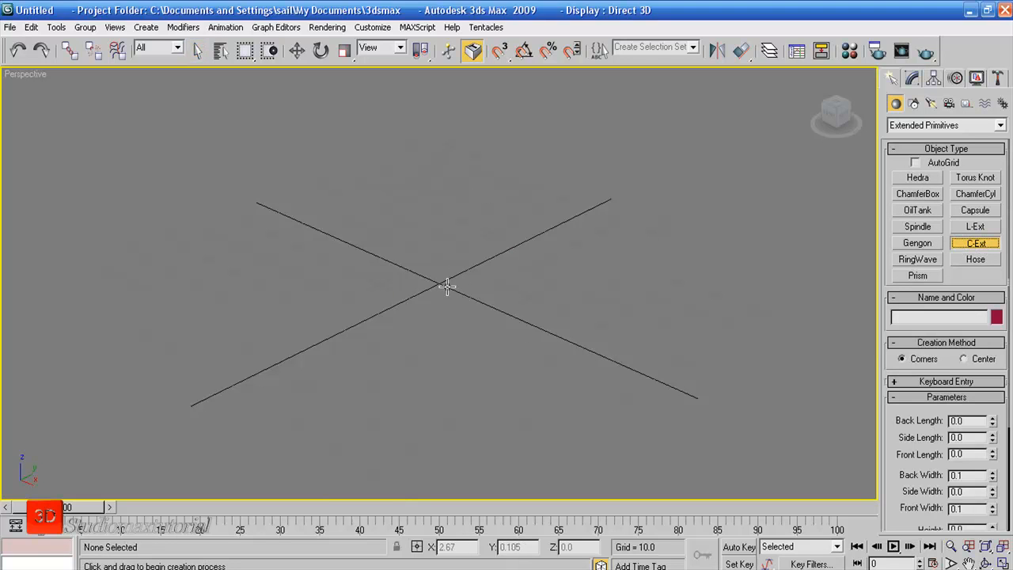
{"action": "left_click_drag", "start_coordinate": [396, 339], "coordinate": [614, 347]}
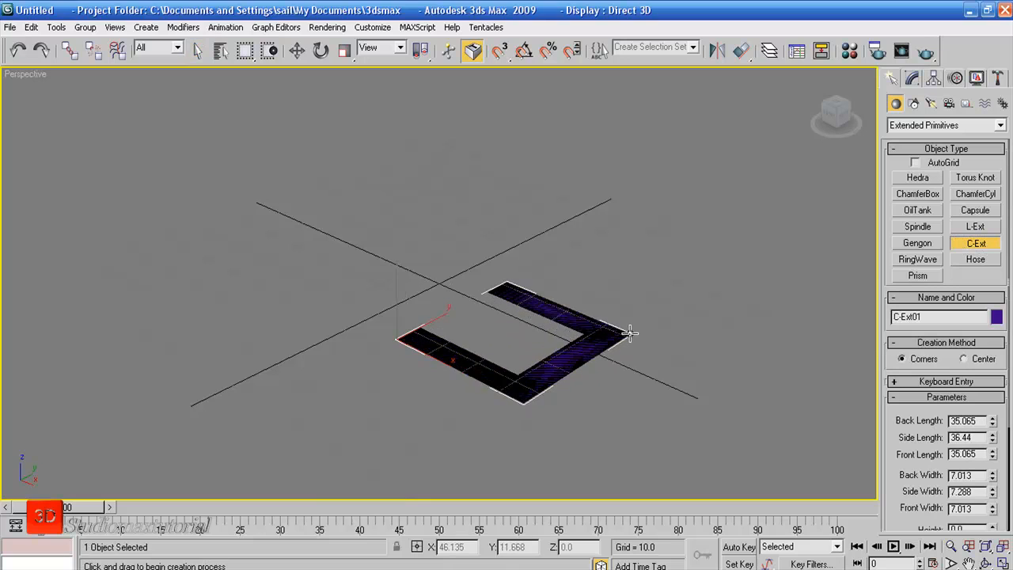
{"action": "left_click", "coordinate": [626, 235]}
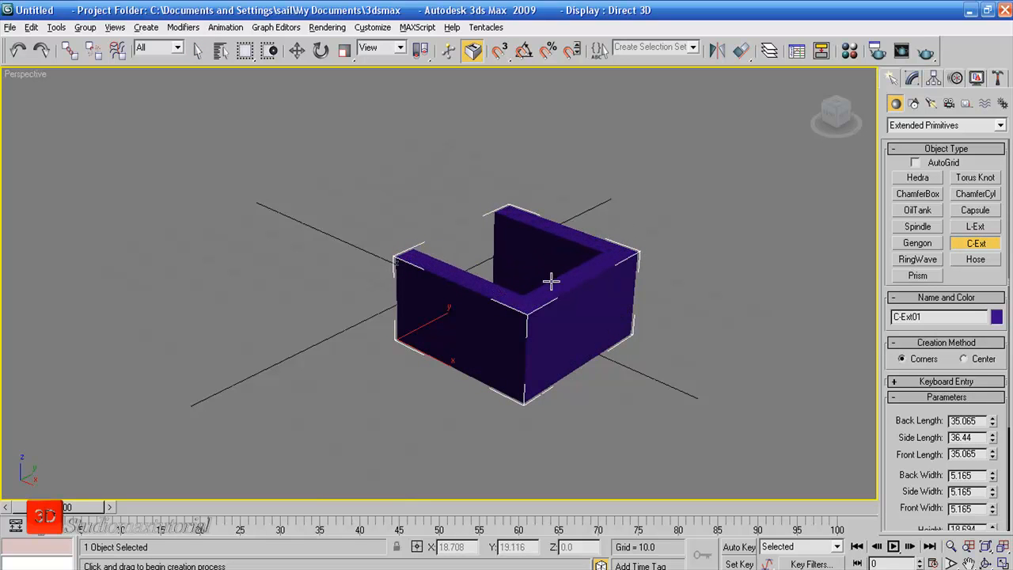
Delete the C-Ext and create a free Hose with a diameter of about 39.2 and a height of about 49.4
{"action": "middle_click_drag", "start_coordinate": [450, 358], "coordinate": [675, 363], "text": "alt"}
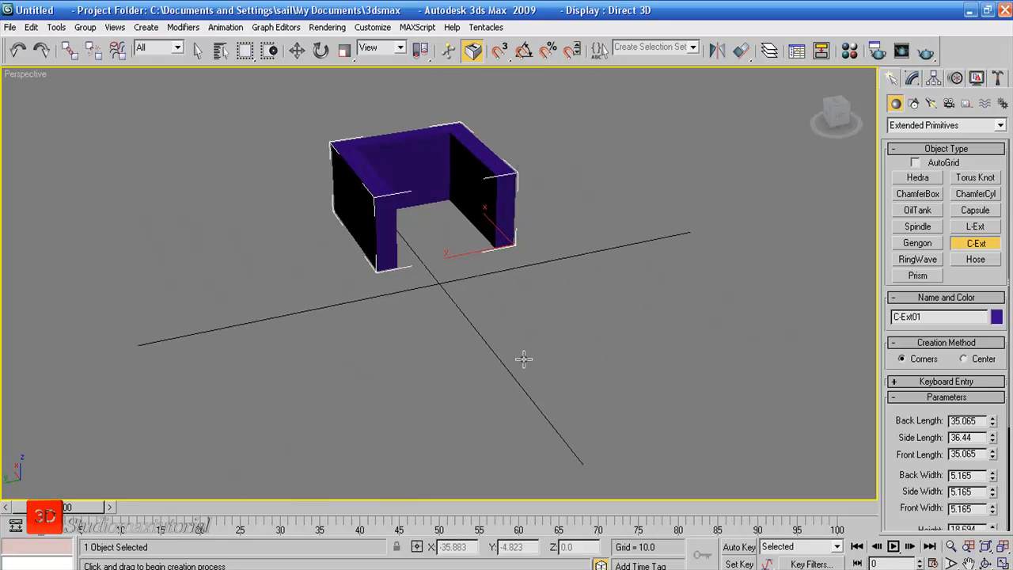
{"action": "key", "text": "Delete"}
{"action": "right_click", "coordinate": [492, 282]}
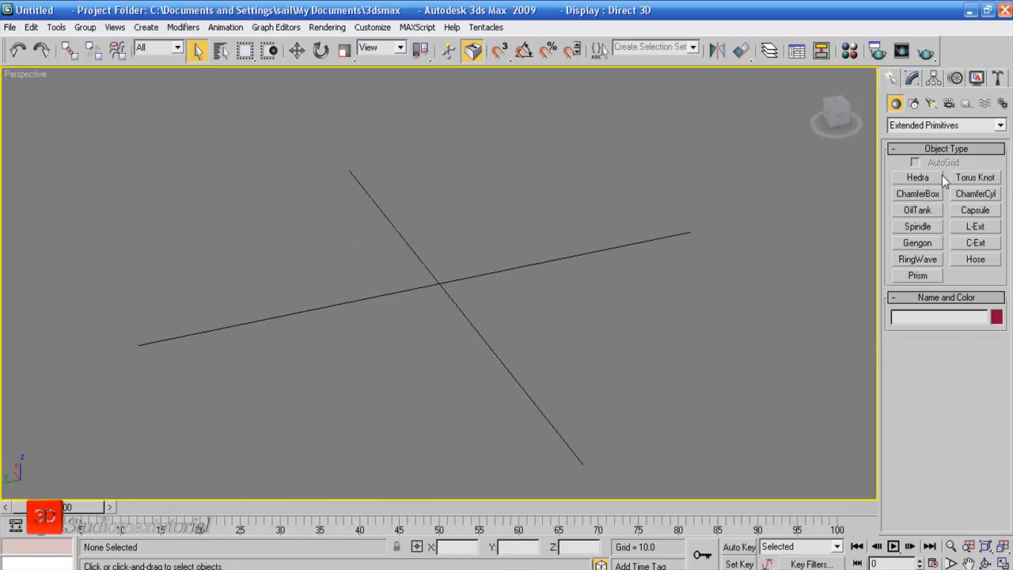
{"action": "left_click", "coordinate": [974, 259]}
{"action": "left_click_drag", "start_coordinate": [434, 315], "coordinate": [465, 362]}
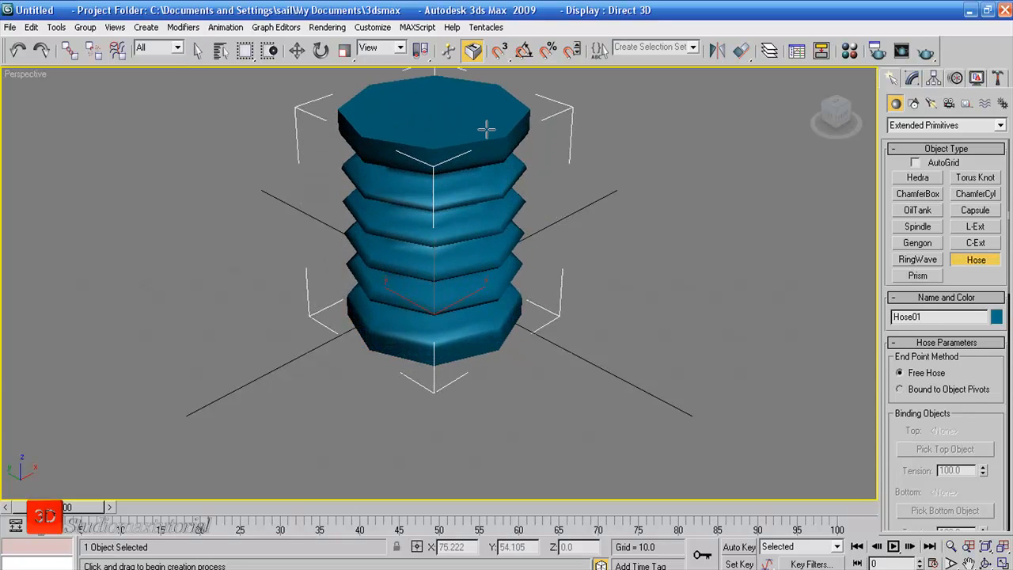
{"action": "left_click", "coordinate": [485, 116]}
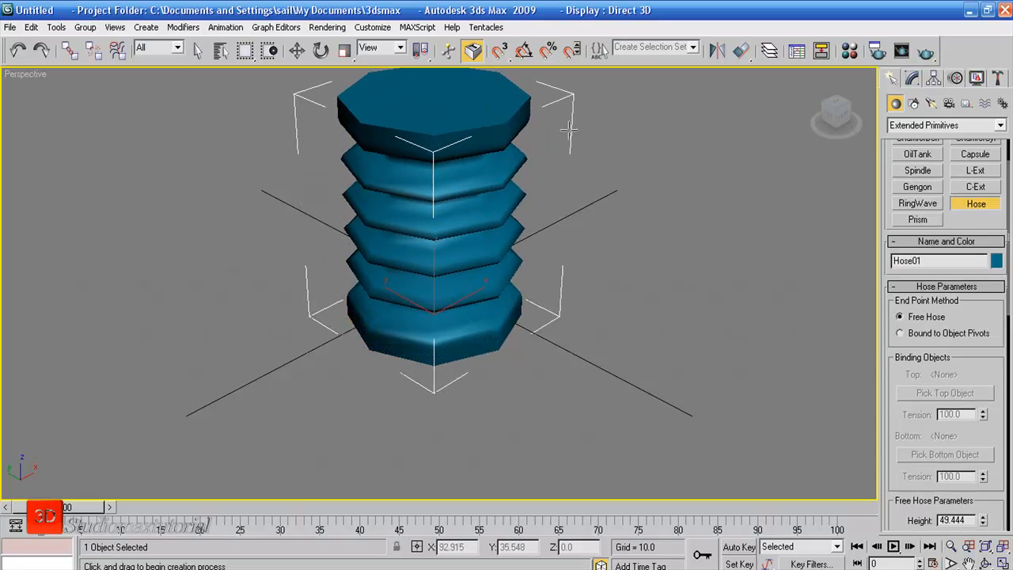
Try the hose with its flex section disabled, and enable the flex section again
{"action": "scroll", "coordinate": [901, 303], "scroll_direction": "down", "scroll_amount": 5}
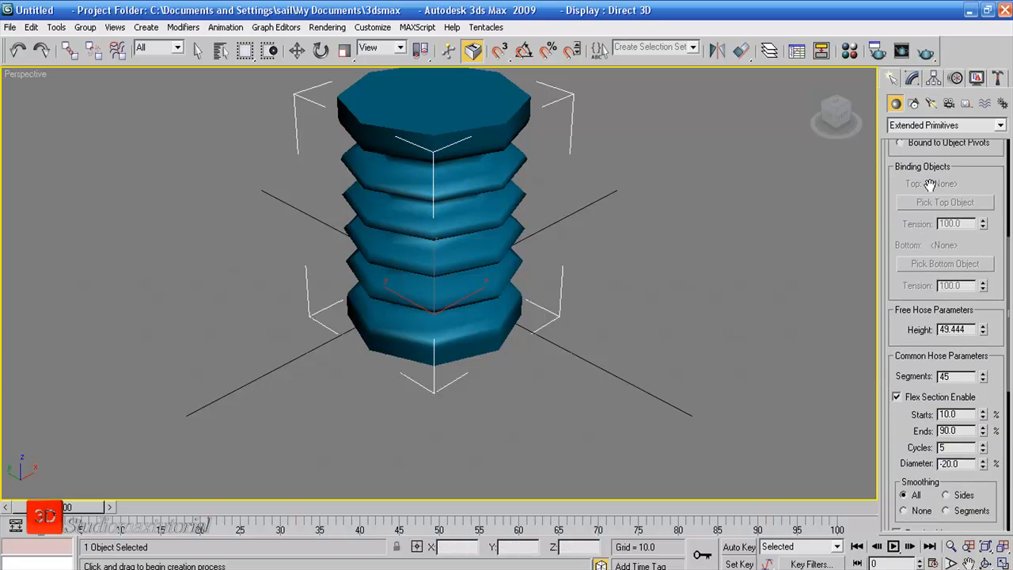
{"action": "left_click", "coordinate": [897, 372]}
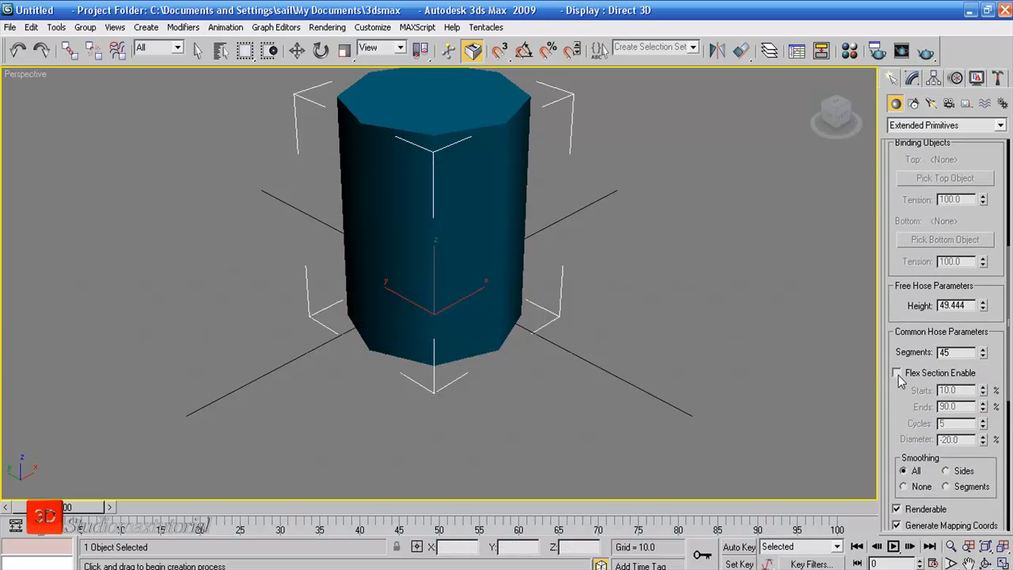
{"action": "left_click", "coordinate": [898, 373]}
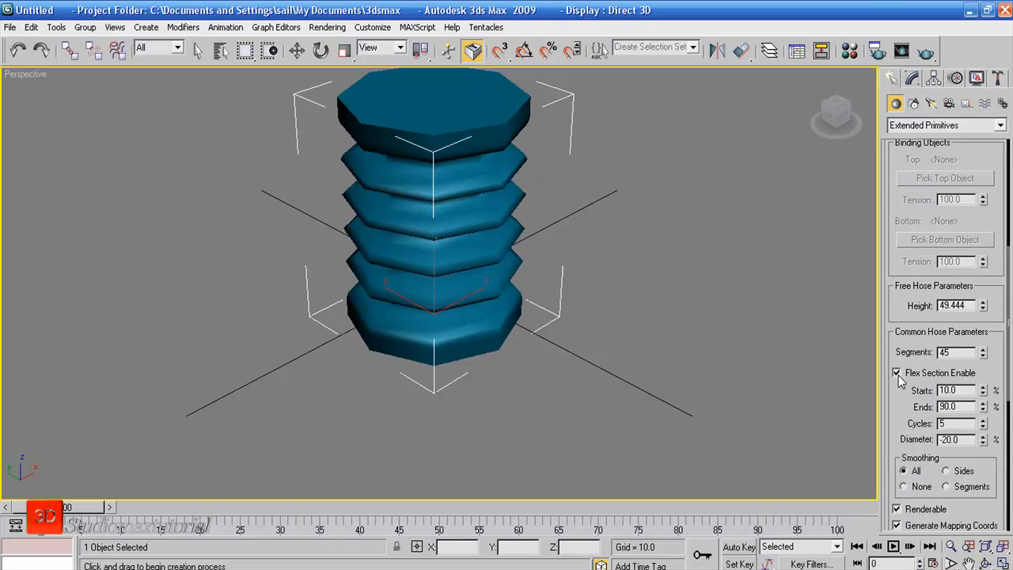
{"action": "left_click_drag", "start_coordinate": [910, 405], "coordinate": [913, 147]}
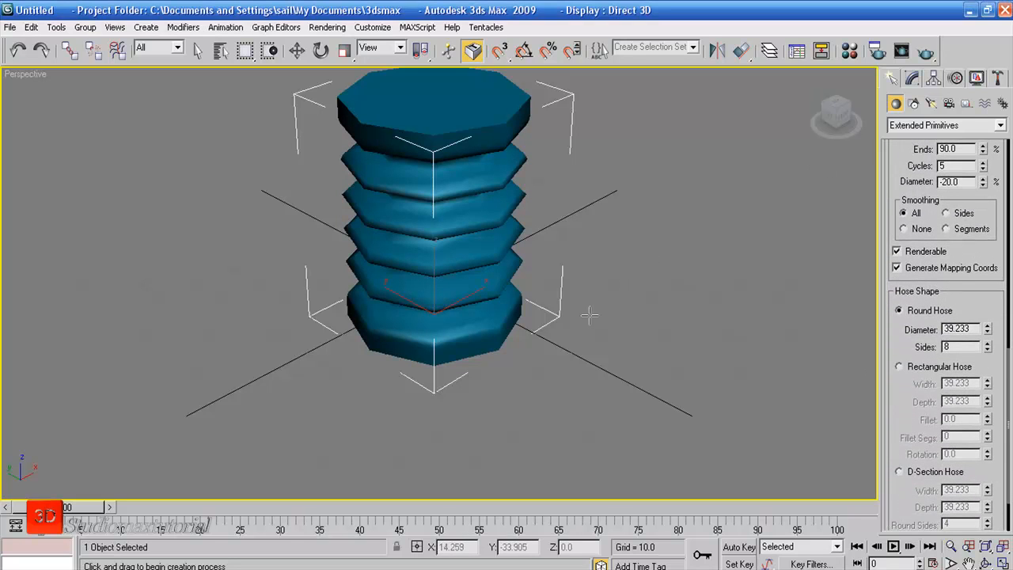